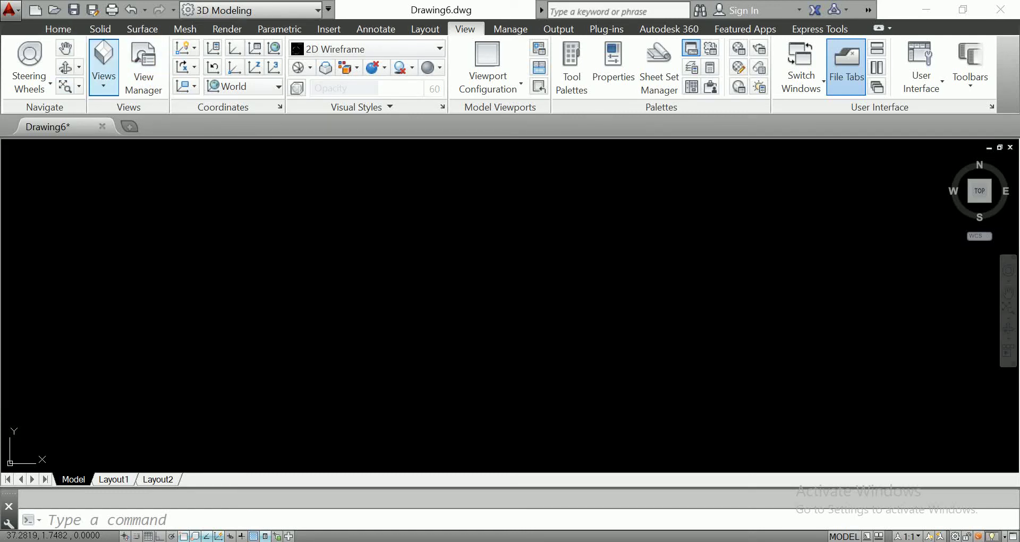
Step: Set Drawing6 to the Front preset view and return to the Home tab
{"action": "left_click", "coordinate": [103, 64]}
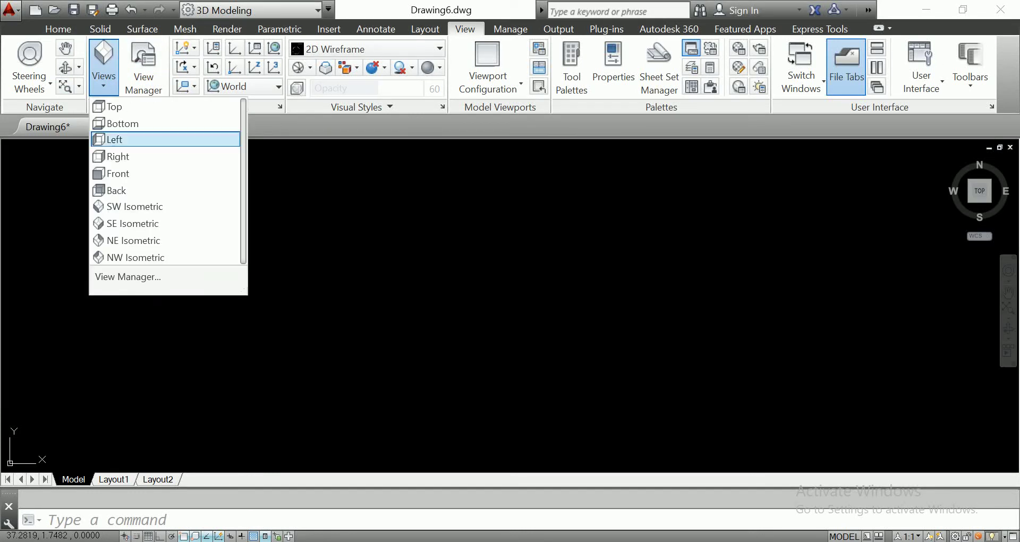
{"action": "left_click", "coordinate": [114, 190]}
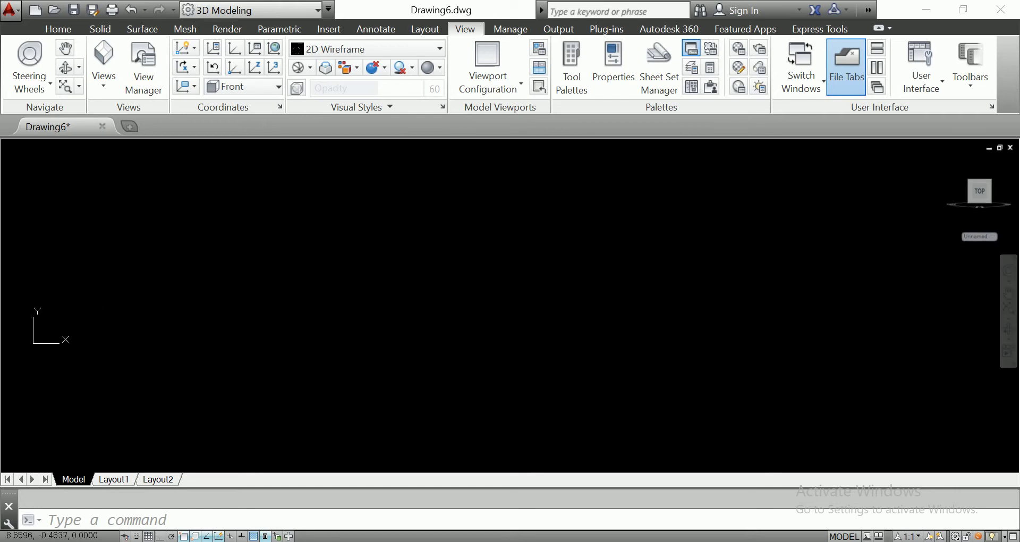
{"action": "left_click", "coordinate": [58, 29]}
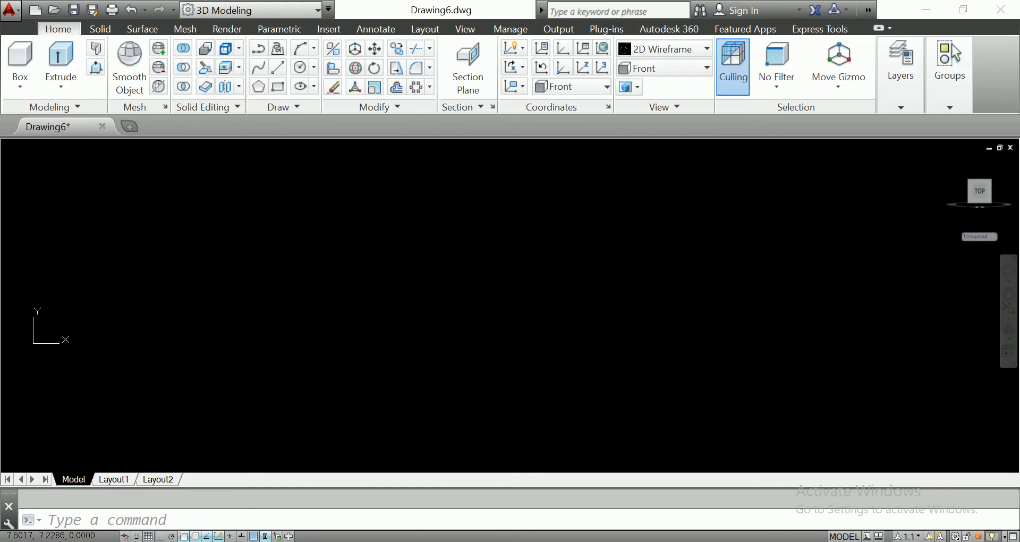
Step: Draw a 400-unit horizontal line near the canvas centre with Ortho on
{"action": "left_click", "coordinate": [277, 67]}
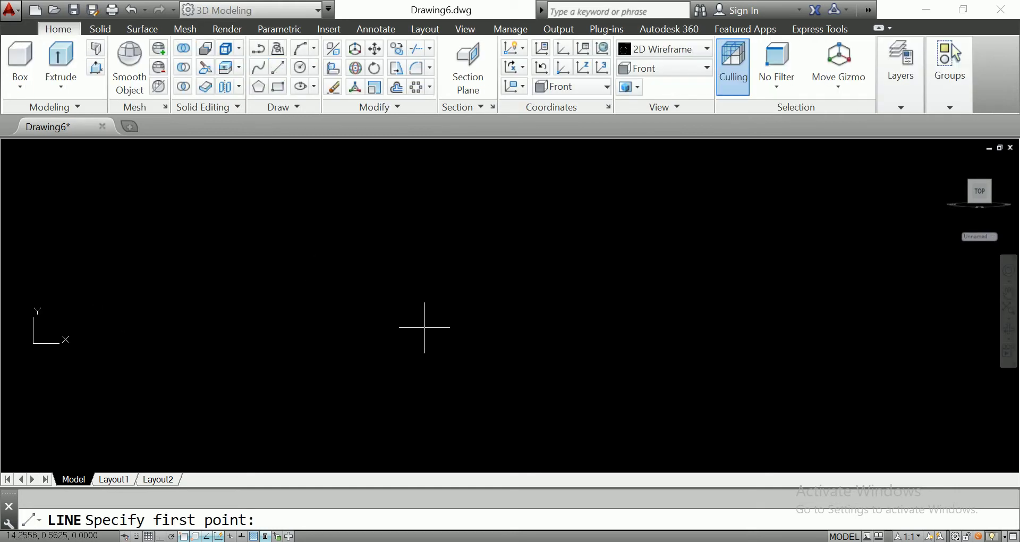
{"action": "left_click", "coordinate": [384, 339]}
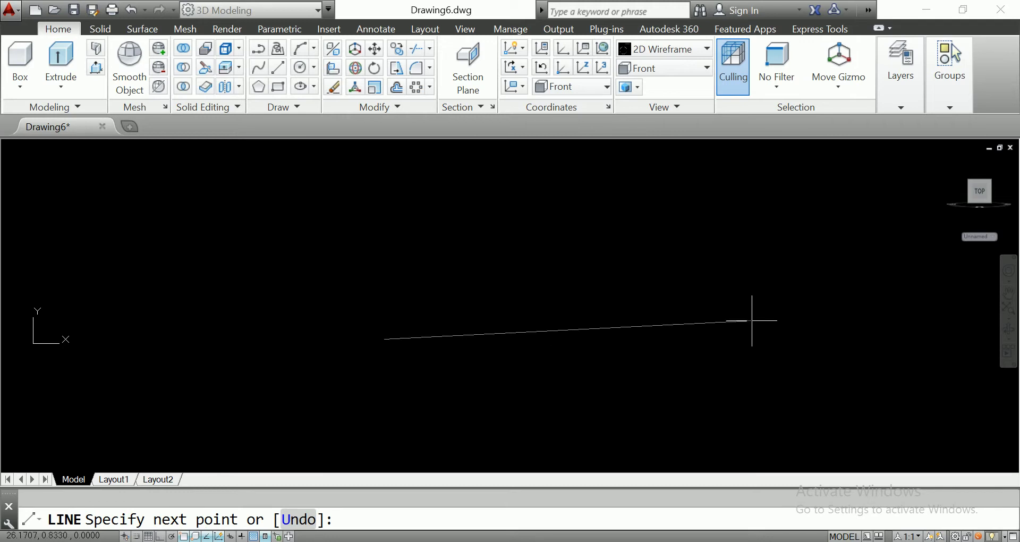
{"action": "key", "text": "F8"}
{"action": "mouse_move", "coordinate": [781, 345]}
{"action": "middle_mouse_down"}
{"action": "mouse_move", "coordinate": [734, 360]}
{"action": "mouse_move", "coordinate": [732, 352]}
{"action": "middle_mouse_up"}
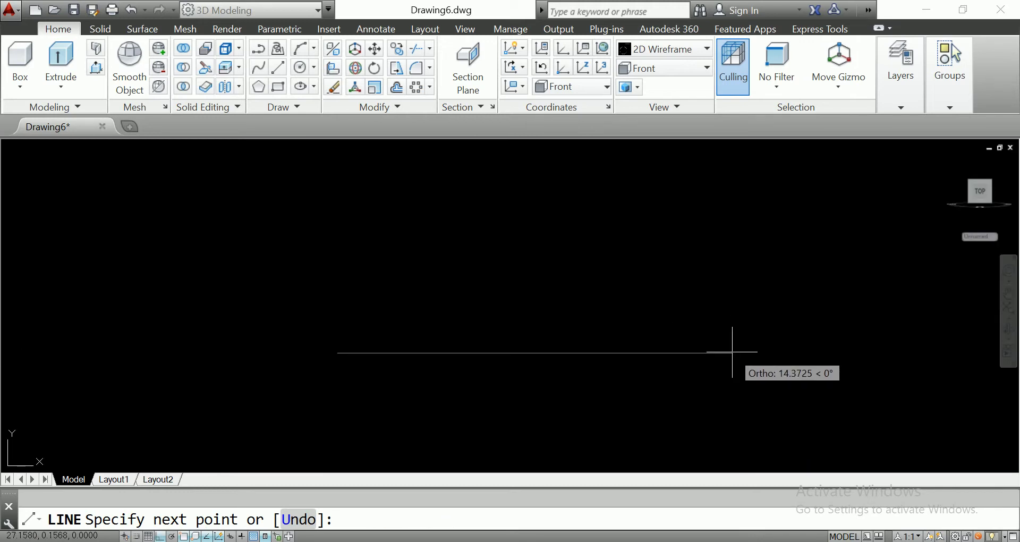
{"action": "type", "text": "400"}
{"action": "key", "text": "Return"}
{"action": "right_click", "coordinate": [719, 306]}
{"action": "left_click", "coordinate": [744, 314]}
Step: Select the line and regenerate the display twice with RE
{"action": "left_click", "coordinate": [719, 312]}
{"action": "left_click", "coordinate": [662, 377]}
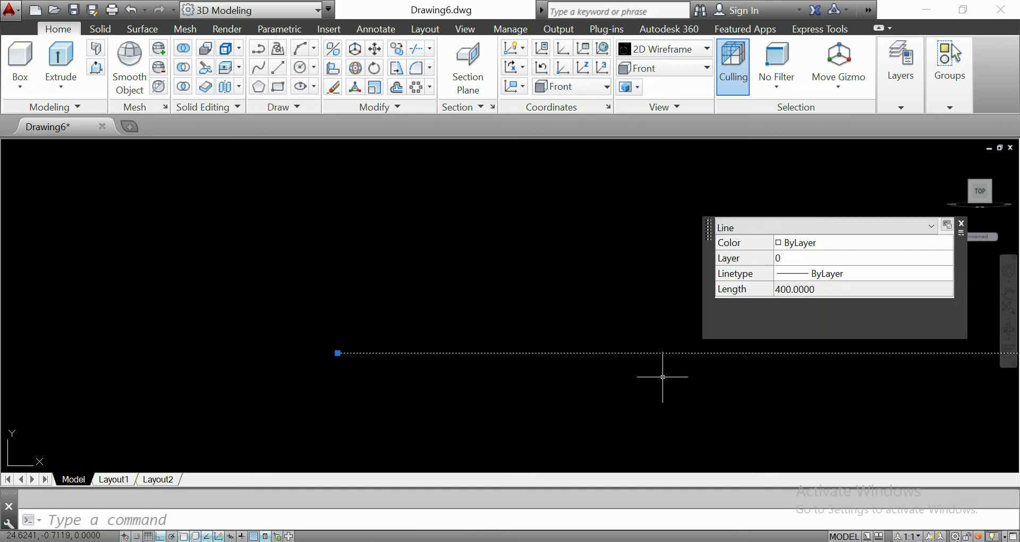
{"action": "type", "text": "RE"}
{"action": "key", "text": "Return"}
{"action": "scroll", "coordinate": [781, 393], "scroll_direction": "down", "scroll_amount": 3}
{"action": "type", "text": "RE"}
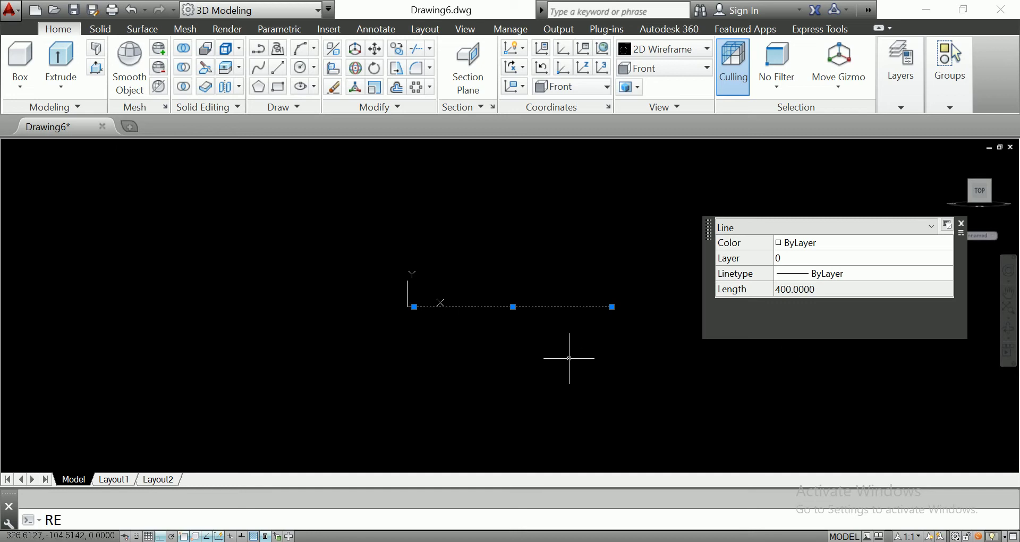
{"action": "key", "text": "Return"}
{"action": "scroll", "coordinate": [507, 324], "scroll_direction": "down", "scroll_amount": 3}
{"action": "key", "text": "Escape"}
Step: Move the 400-unit line further right and pan it to the centre of the view
{"action": "left_click", "coordinate": [553, 303]}
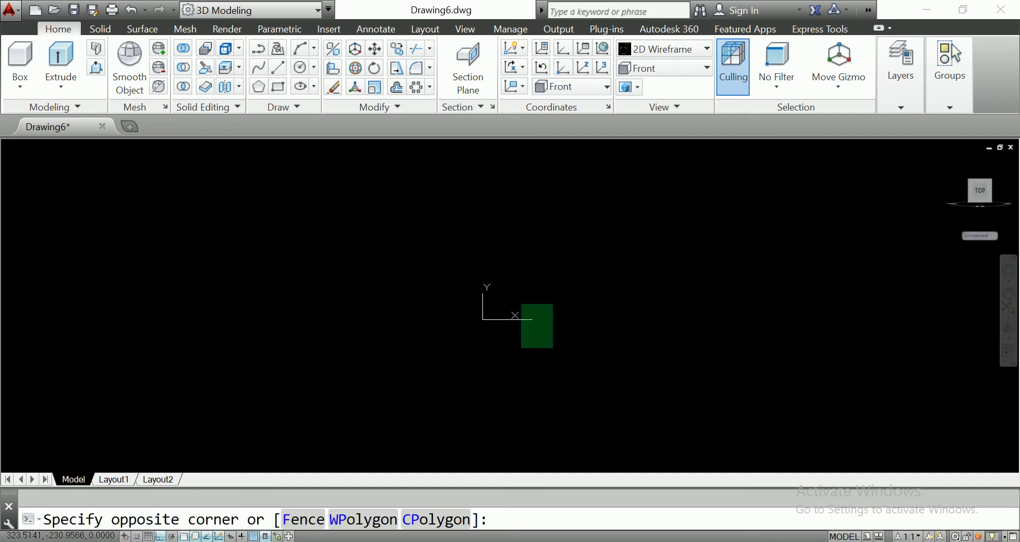
{"action": "left_click", "coordinate": [521, 347]}
{"action": "type", "text": "M"}
{"action": "key", "text": "Return"}
{"action": "left_click", "coordinate": [515, 315]}
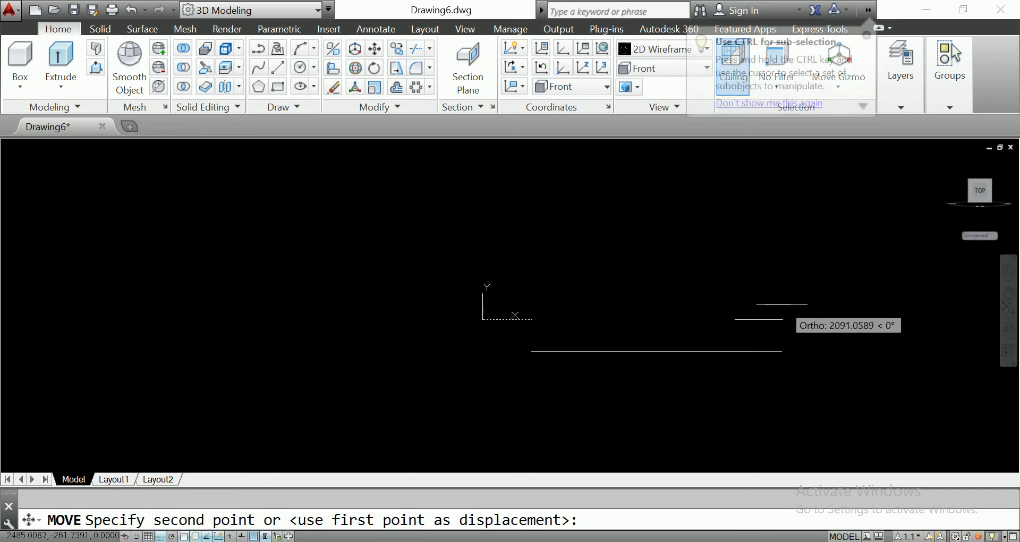
{"action": "left_click", "coordinate": [714, 319]}
{"action": "scroll", "coordinate": [727, 330], "scroll_direction": "up", "scroll_amount": 4}
{"action": "scroll", "coordinate": [553, 353], "scroll_direction": "up", "scroll_amount": 2}
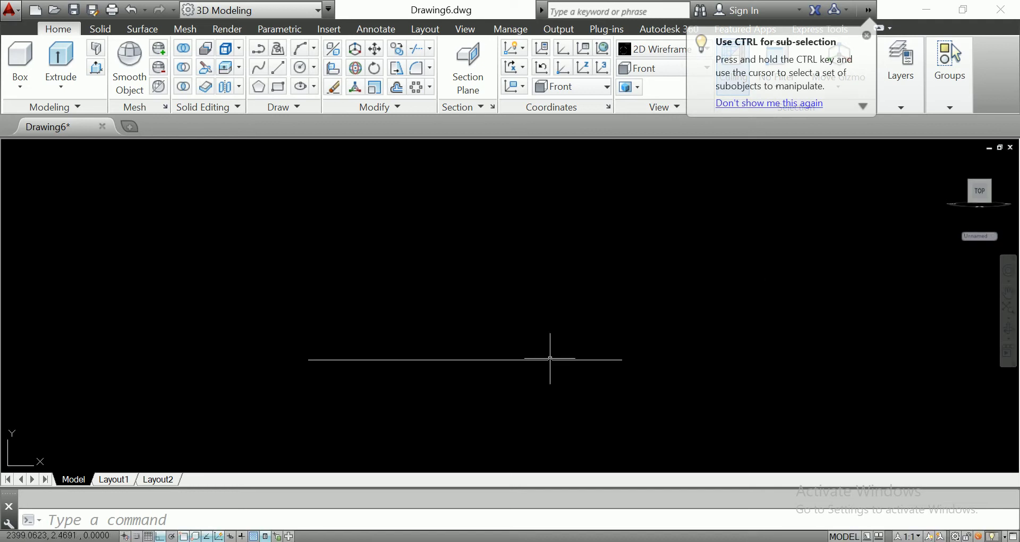
{"action": "middle_click_drag", "start_coordinate": [535, 319], "coordinate": [526, 345]}
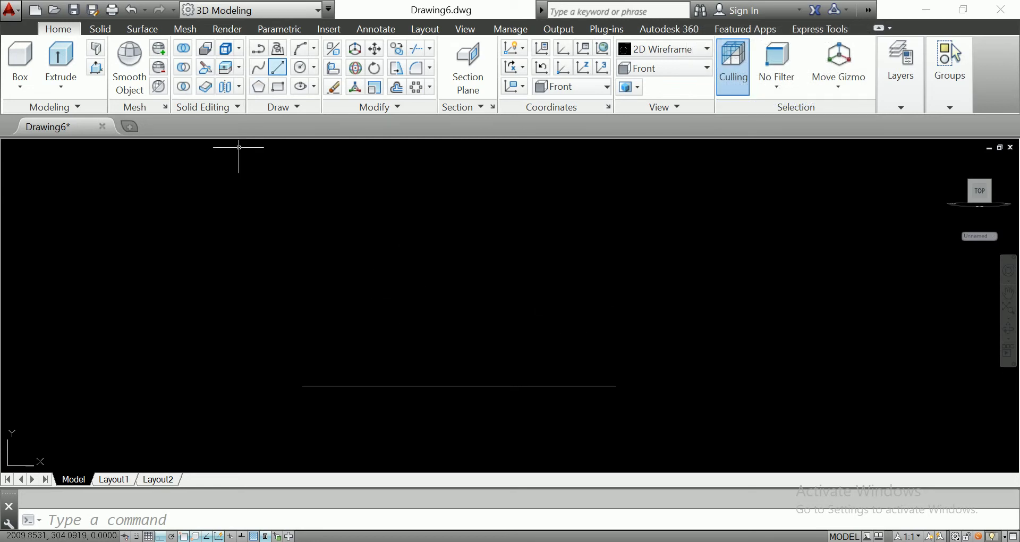
Step: Draw a vertical line straight up from the axis midpoint
{"action": "left_click", "coordinate": [277, 68]}
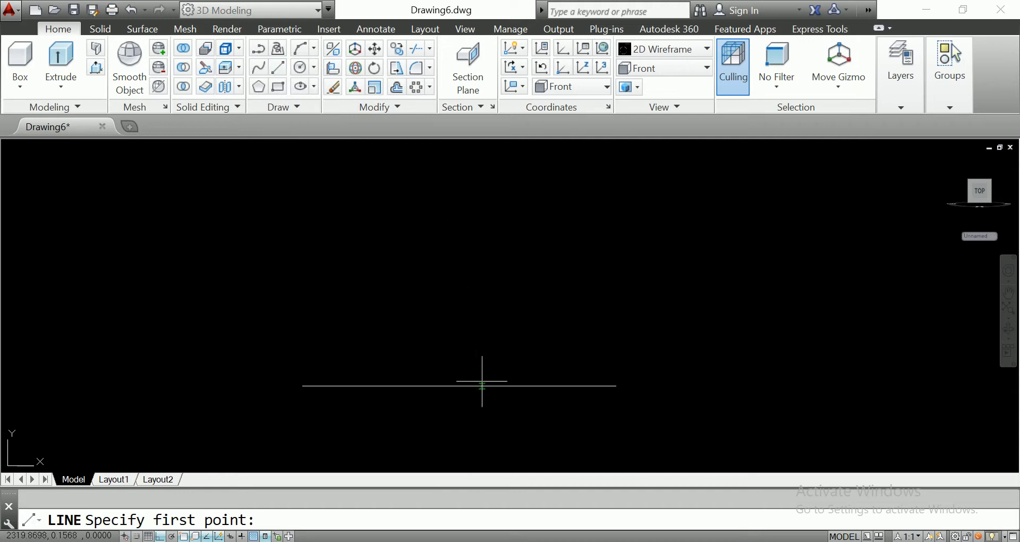
{"action": "left_click", "coordinate": [458, 386]}
{"action": "left_click", "coordinate": [459, 176]}
{"action": "key", "text": "Return"}
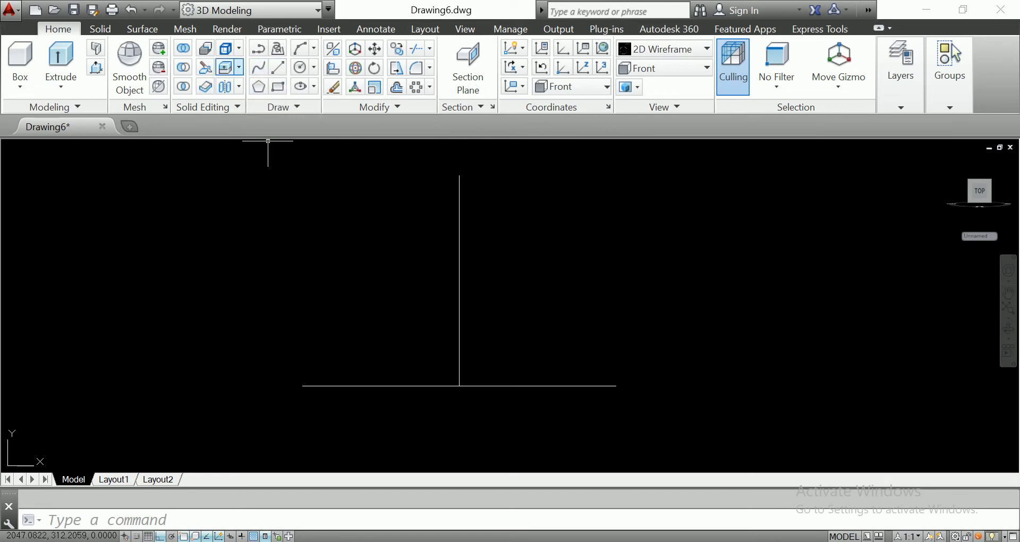
Step: Draw a horizontal line leftward from partway up the vertical line, then begin a line at their junction
{"action": "left_click", "coordinate": [278, 67]}
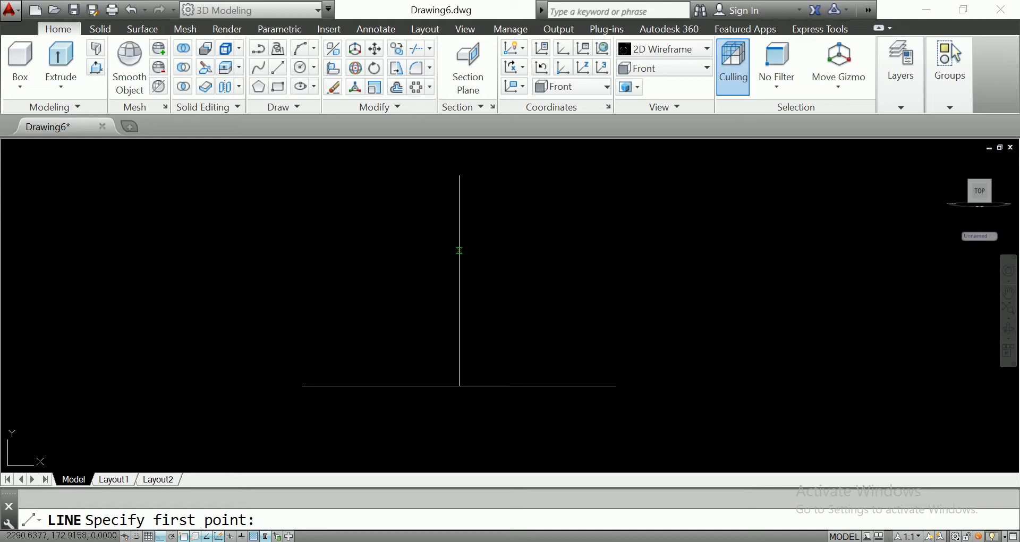
{"action": "left_click", "coordinate": [460, 281]}
{"action": "left_click", "coordinate": [287, 286]}
{"action": "key", "text": "Return"}
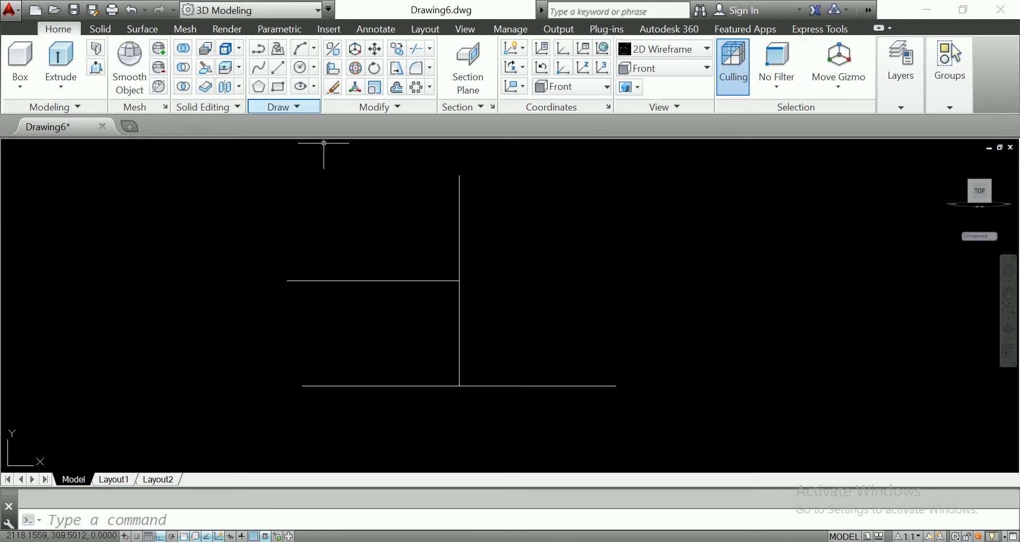
{"action": "left_click", "coordinate": [278, 67]}
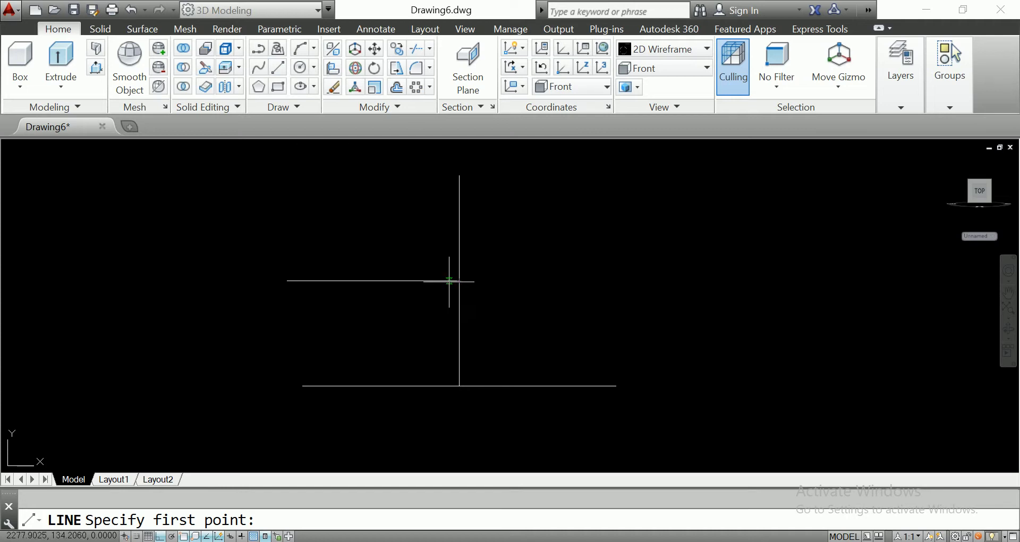
{"action": "left_click", "coordinate": [447, 280]}
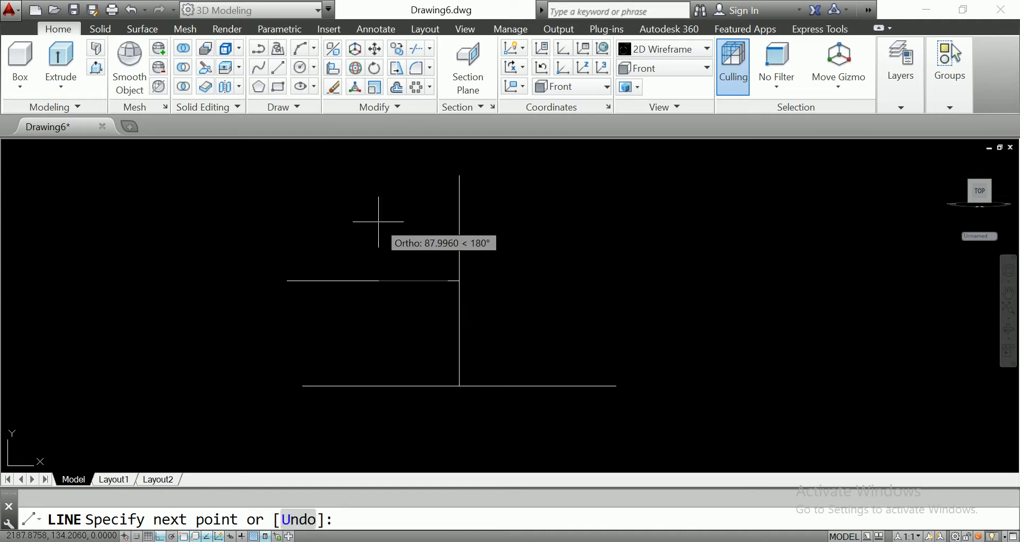
Step: With Ortho off, draw the slanted edge, short top edge and vertical left edge dropping below the horizontal
{"action": "key", "text": "F8"}
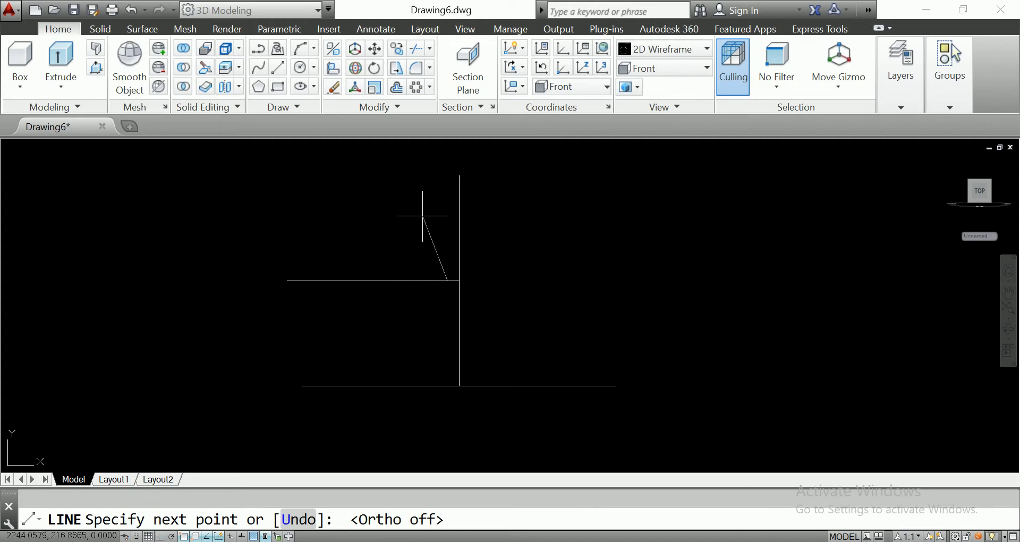
{"action": "left_click", "coordinate": [422, 216]}
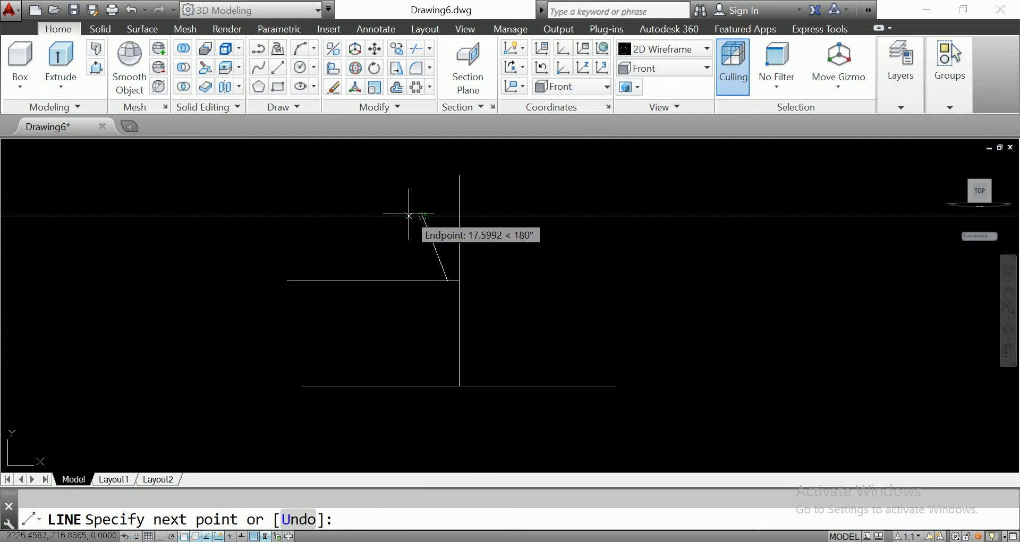
{"action": "left_click", "coordinate": [409, 216]}
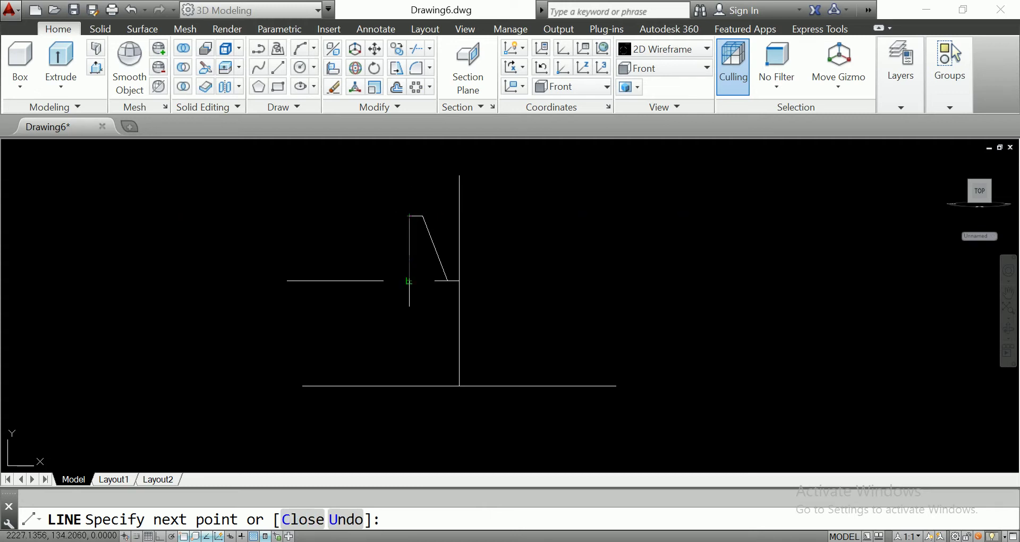
{"action": "left_click", "coordinate": [409, 314]}
{"action": "key", "text": "Return"}
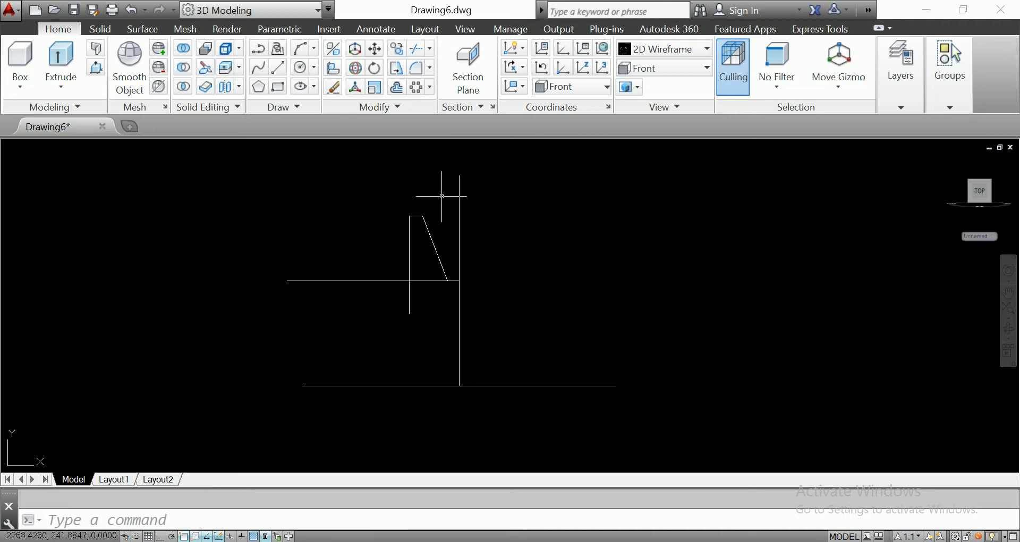
{"action": "left_click", "coordinate": [442, 201]}
{"action": "left_click", "coordinate": [418, 235]}
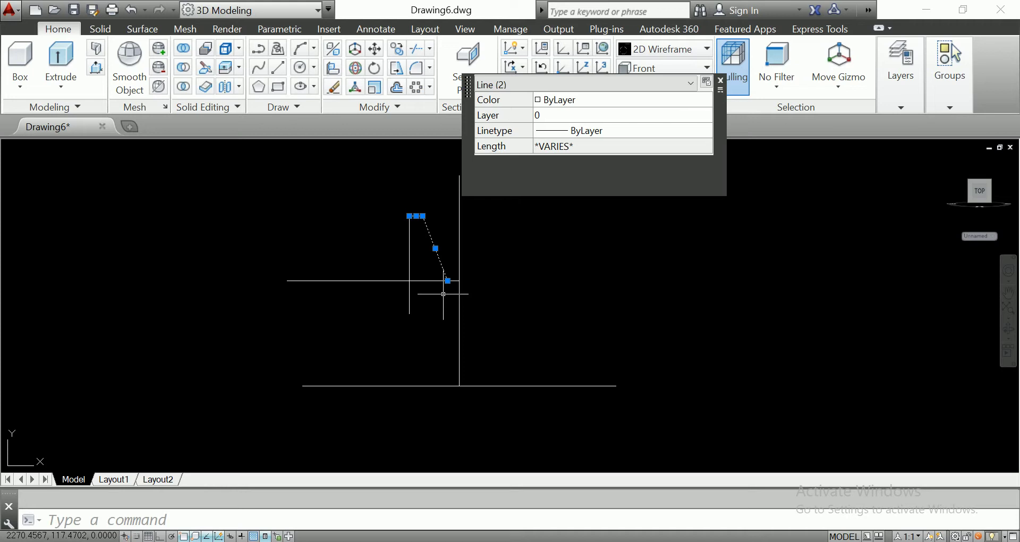
{"action": "key", "text": "Escape"}
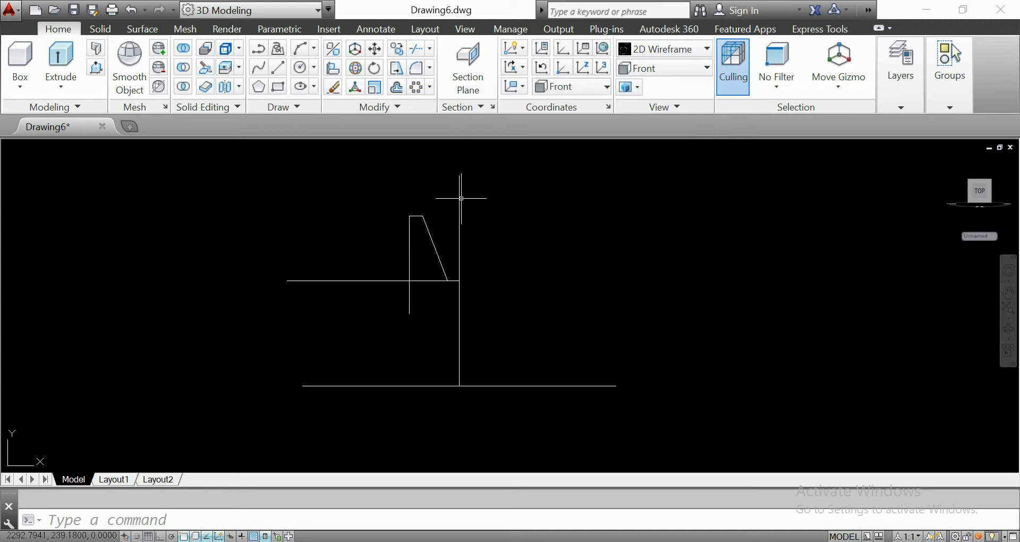
Step: Select the profile lines and start a copy, then cancel it without placing
{"action": "left_click", "coordinate": [435, 190]}
{"action": "left_click", "coordinate": [419, 247]}
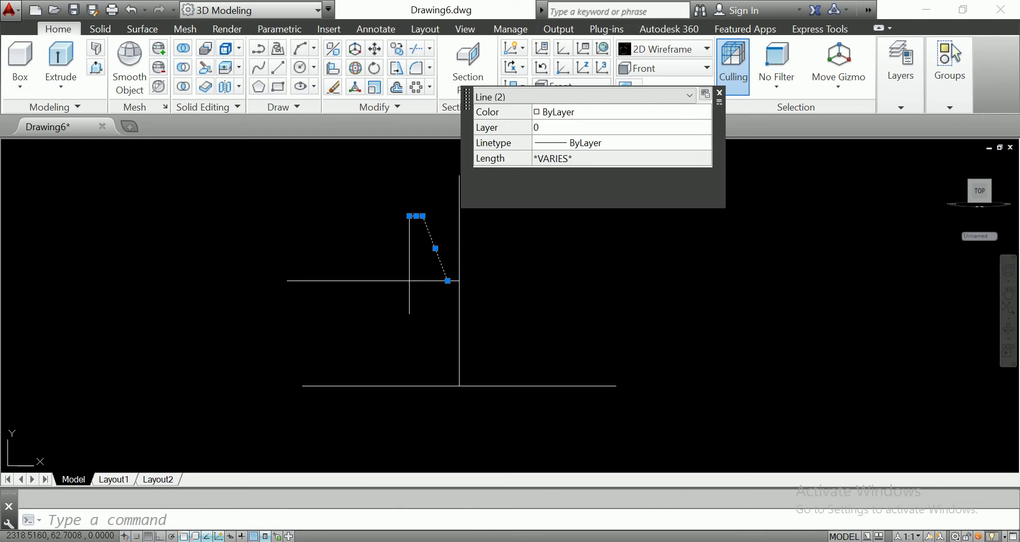
{"action": "type", "text": "co"}
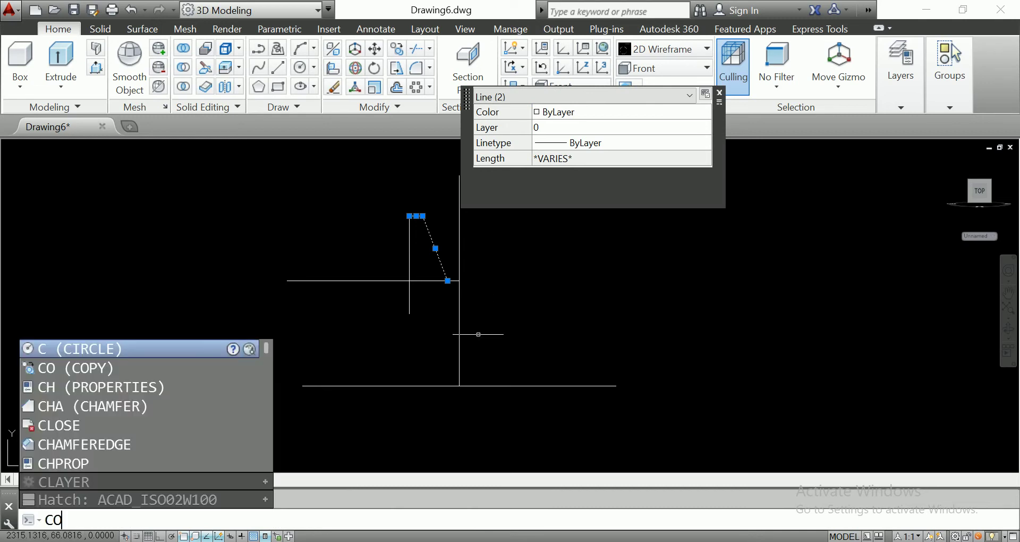
{"action": "key", "text": "BackSpace"}
{"action": "key", "text": "BackSpace"}
{"action": "left_click_drag", "start_coordinate": [437, 191], "coordinate": [402, 317]}
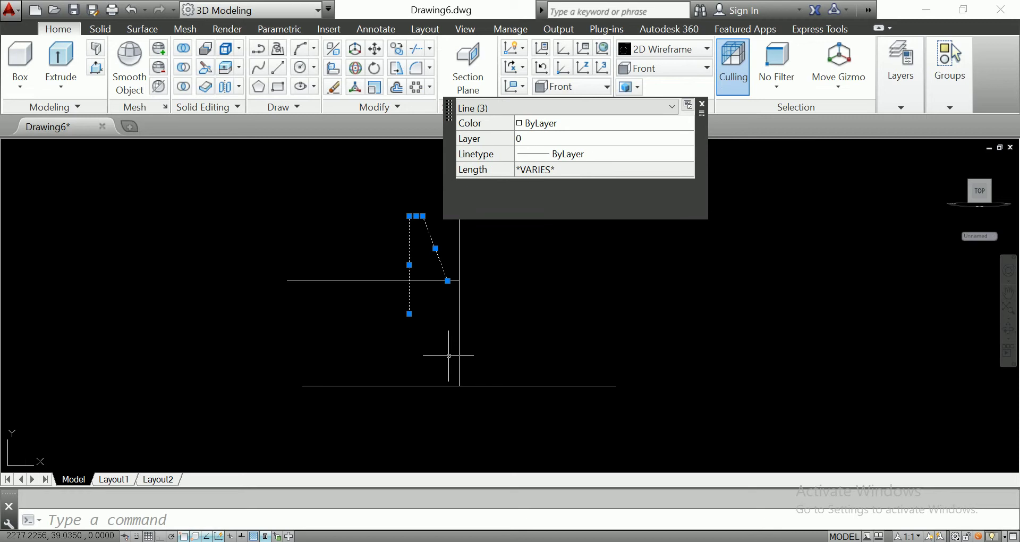
{"action": "type", "text": "co"}
{"action": "key", "text": "Return"}
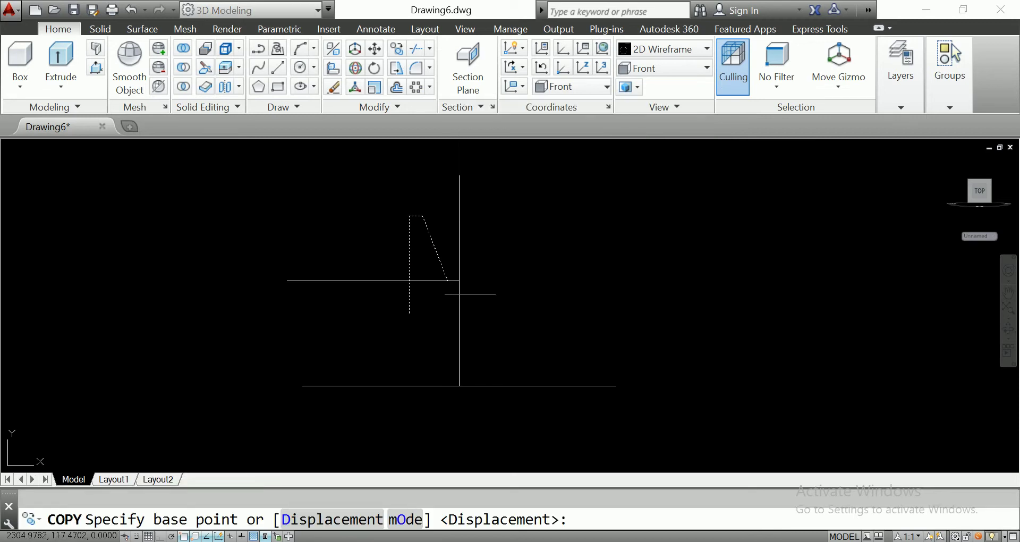
{"action": "scroll", "coordinate": [460, 289], "scroll_direction": "up", "scroll_amount": 2}
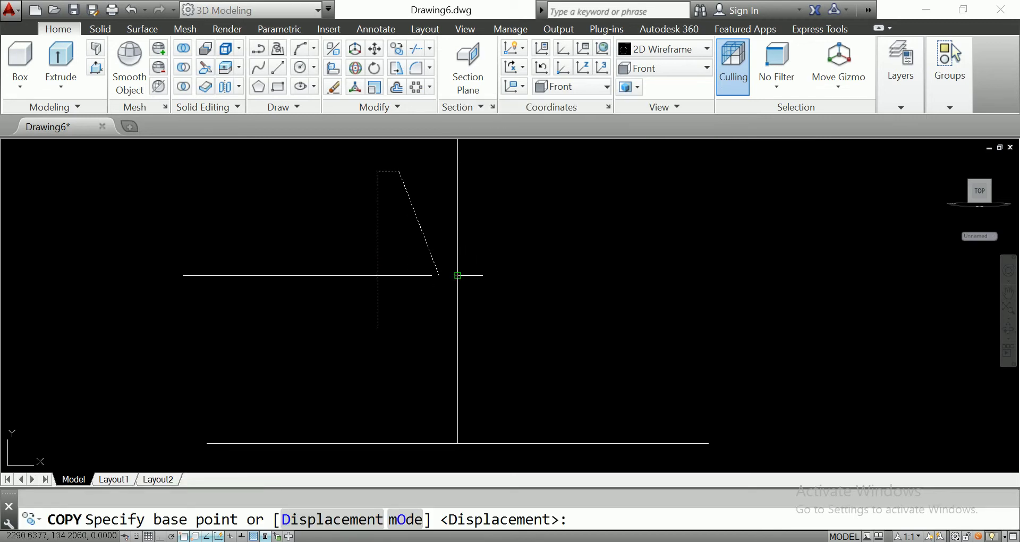
{"action": "left_click", "coordinate": [457, 275]}
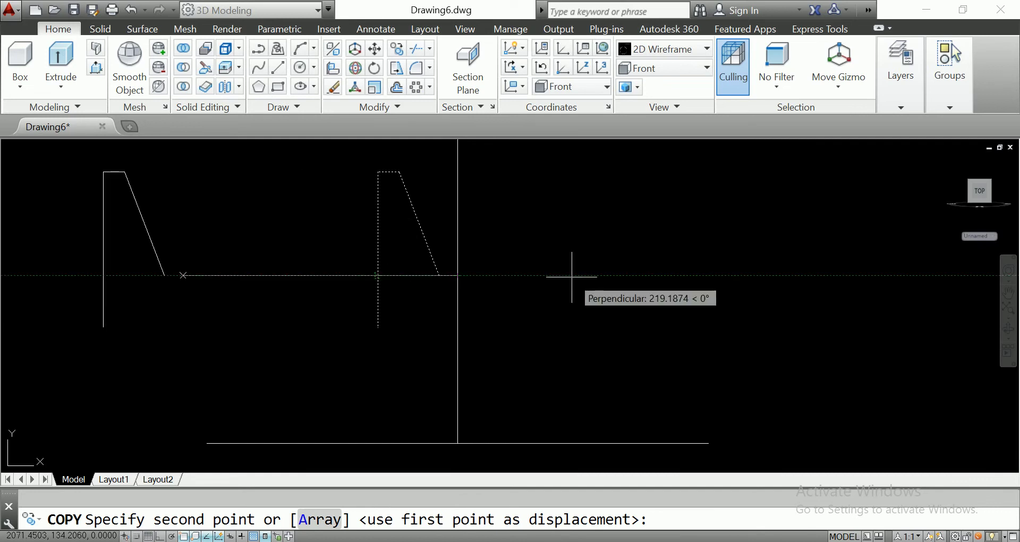
{"action": "key", "text": "Escape"}
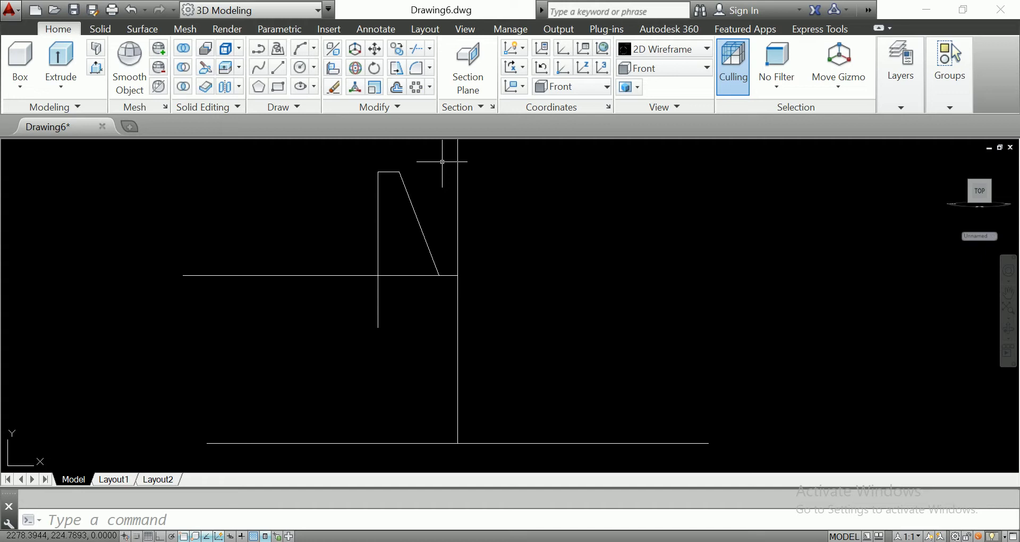
Step: Copy the four half-profile lines to the right of the original
{"action": "left_click", "coordinate": [442, 162]}
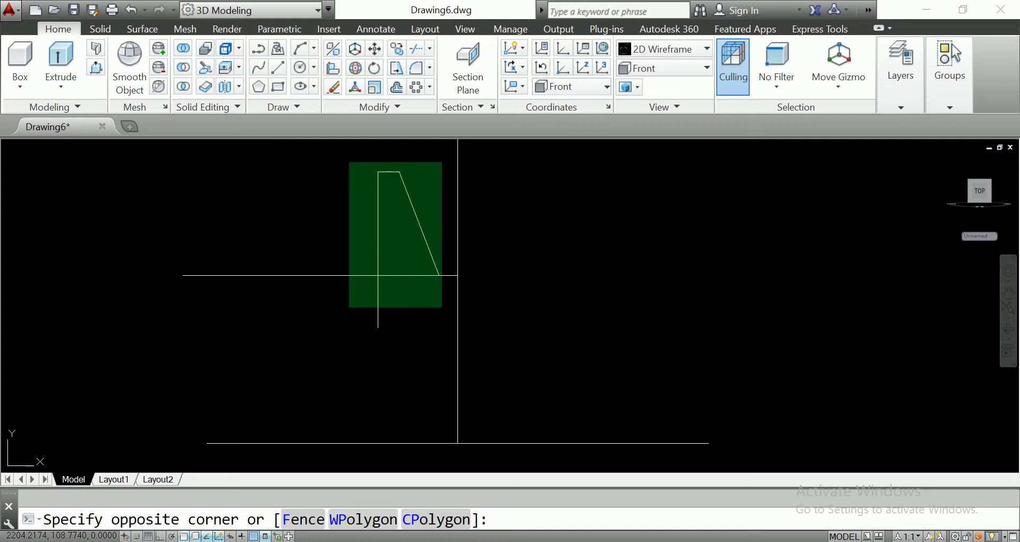
{"action": "left_click", "coordinate": [349, 308]}
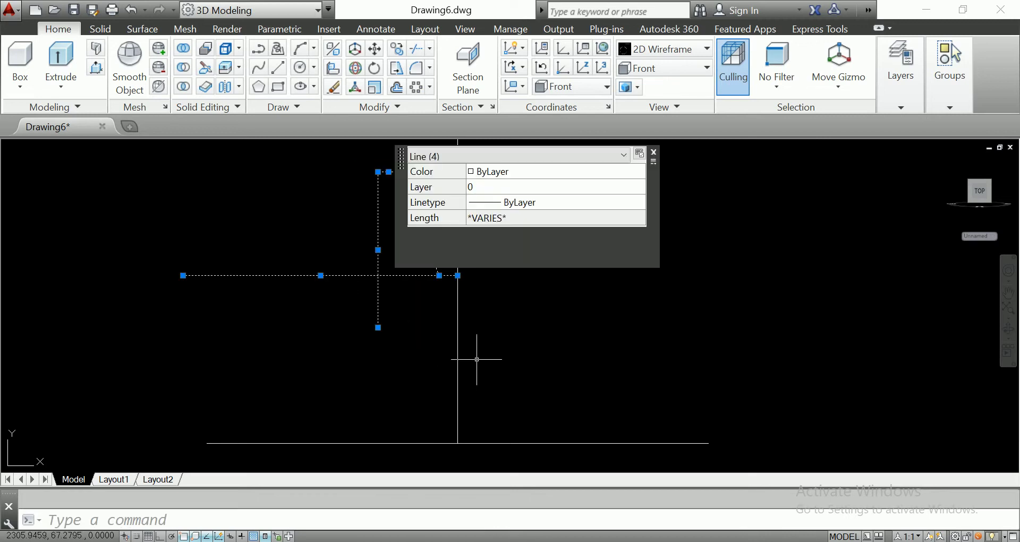
{"action": "type", "text": "CO"}
{"action": "key", "text": "Return"}
{"action": "left_click", "coordinate": [497, 291]}
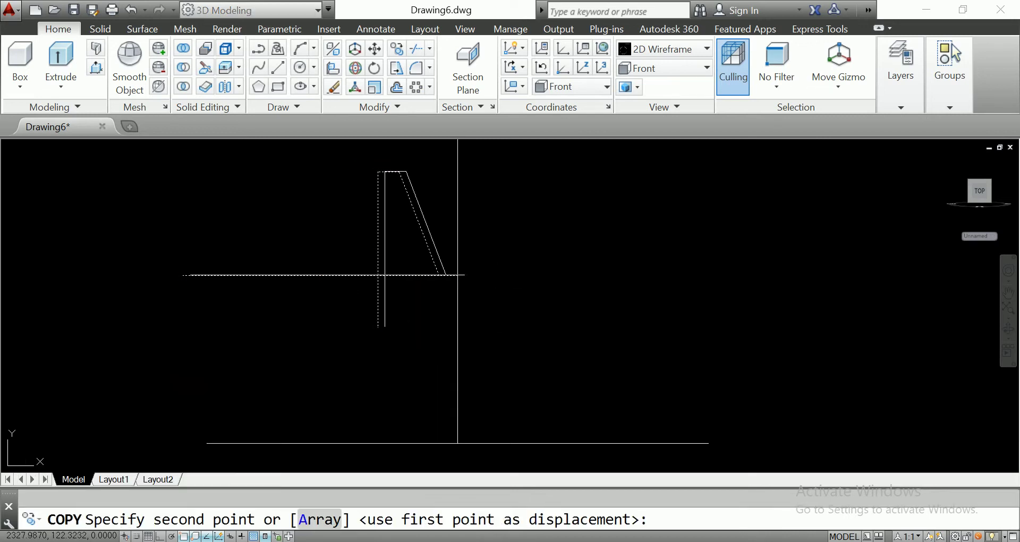
{"action": "middle_click_drag", "start_coordinate": [863, 317], "coordinate": [706, 332]}
{"action": "left_click", "coordinate": [844, 325]}
Step: Mirror the right copy's three lines downward across its horizontal line, keeping the originals
{"action": "key", "text": "Return"}
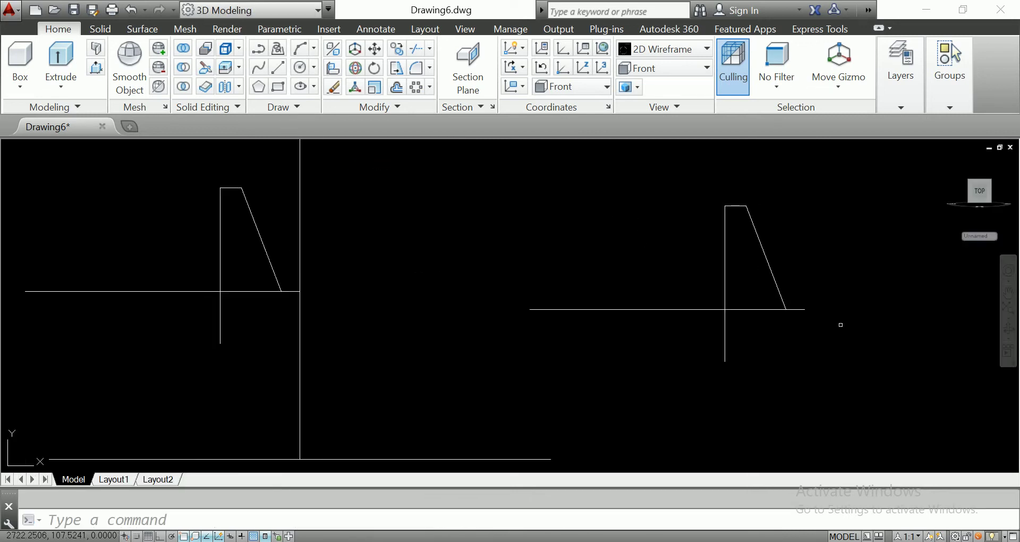
{"action": "middle_click_drag", "start_coordinate": [852, 289], "coordinate": [737, 293]}
{"action": "left_click", "coordinate": [751, 207]}
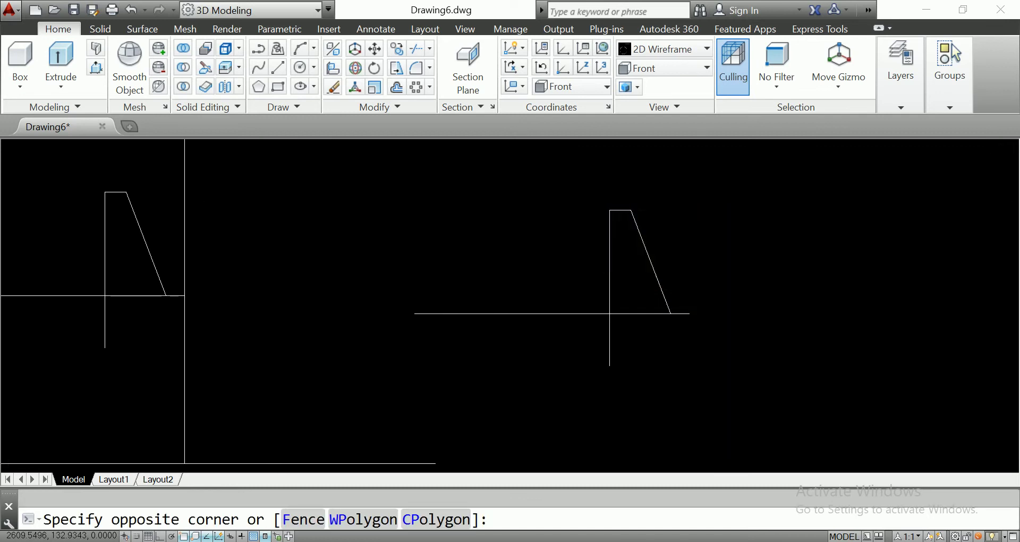
{"action": "left_click", "coordinate": [600, 308]}
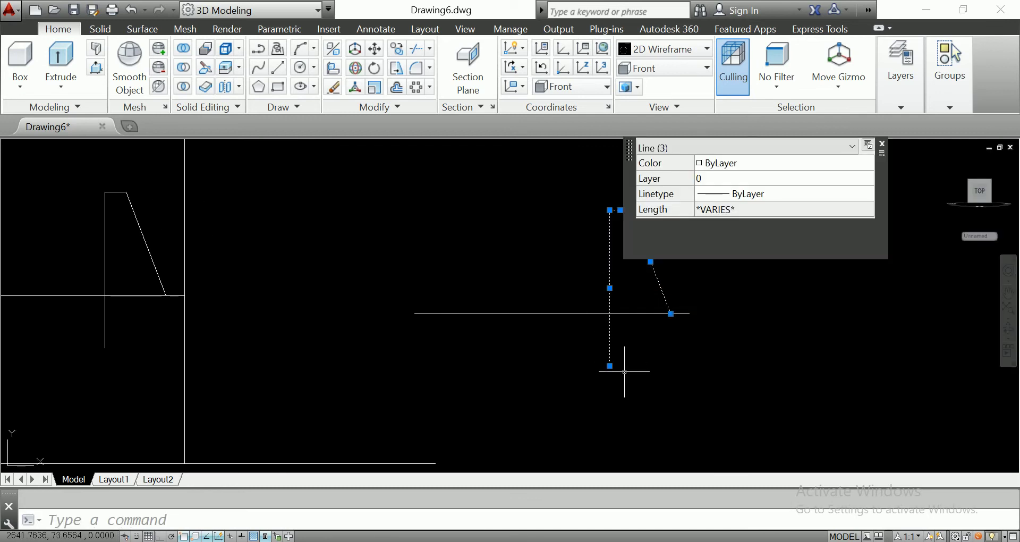
{"action": "type", "text": "mi"}
{"action": "key", "text": "Return"}
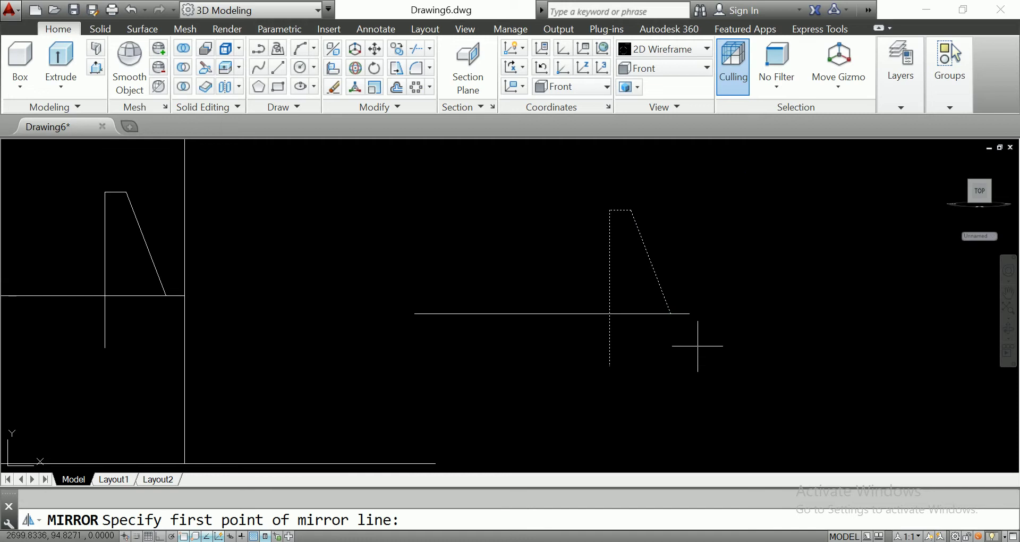
{"action": "left_click", "coordinate": [671, 314]}
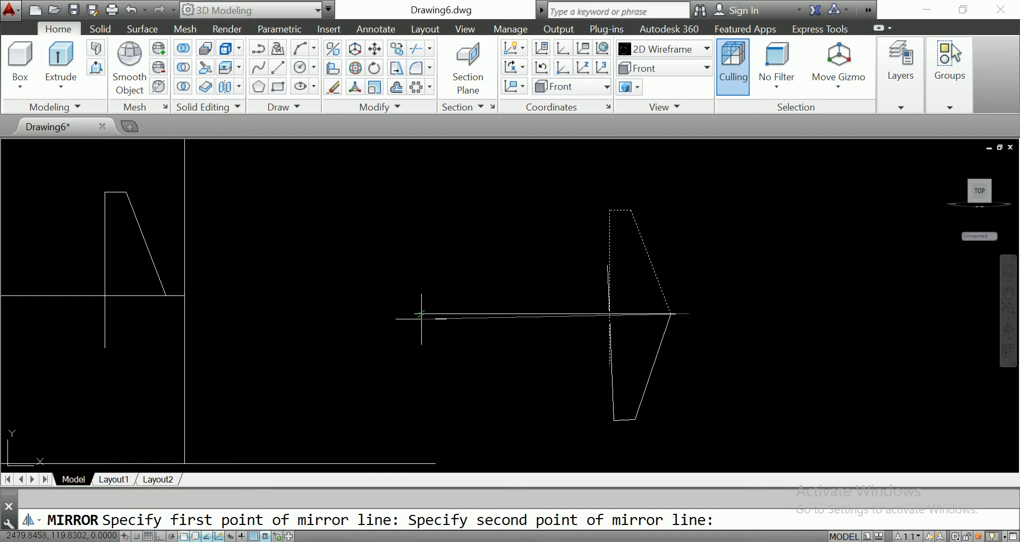
{"action": "key", "text": "F8"}
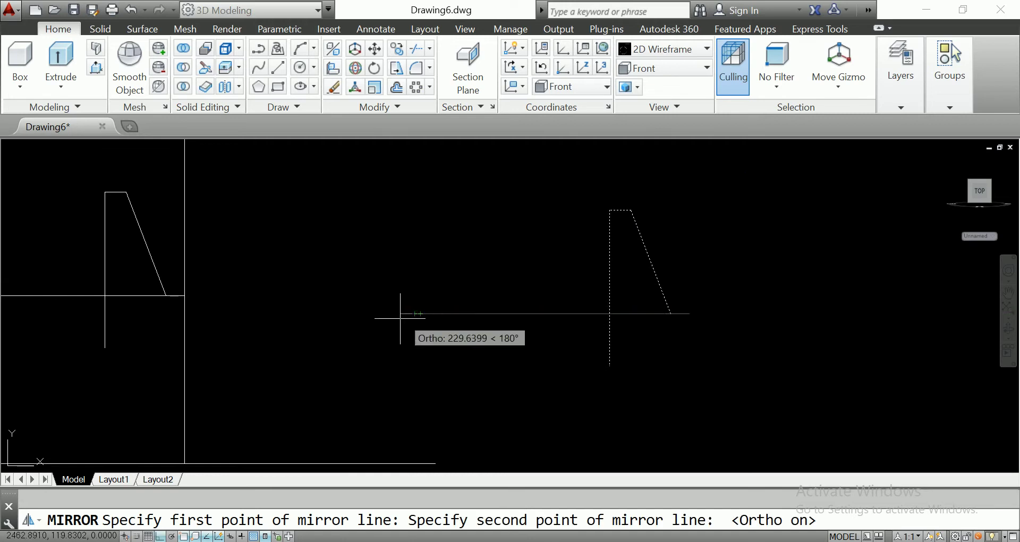
{"action": "left_click", "coordinate": [396, 321]}
{"action": "key", "text": "Return"}
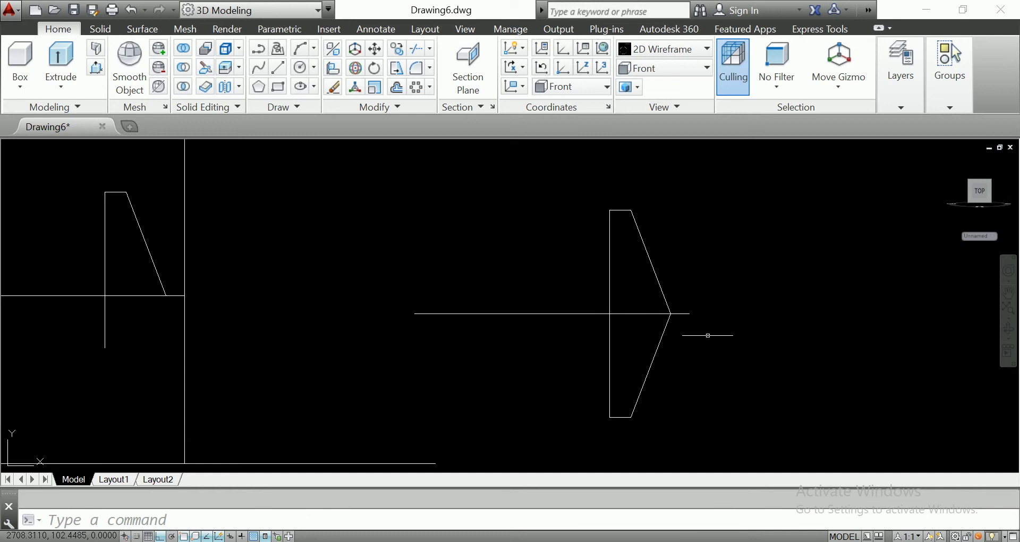
{"action": "left_click", "coordinate": [707, 323]}
{"action": "left_click", "coordinate": [628, 442]}
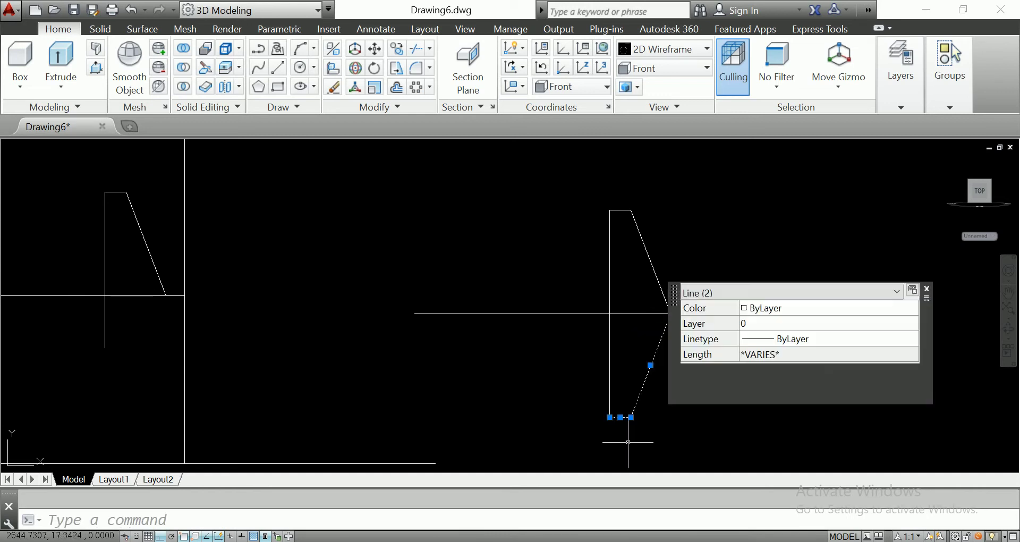
Step: Mirror the lower slanted and bottom lines across the vertical line, keeping the sources
{"action": "type", "text": "MI"}
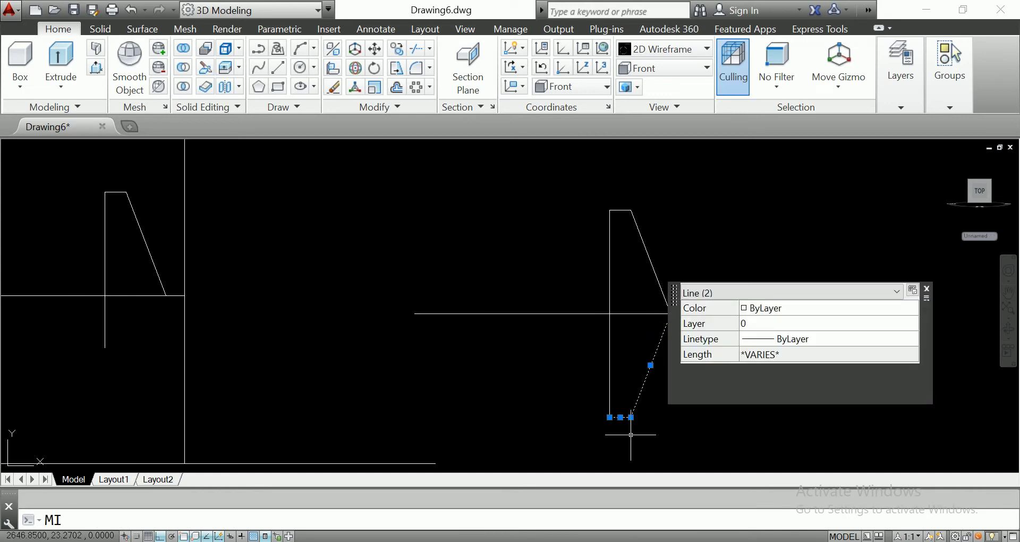
{"action": "key", "text": "Return"}
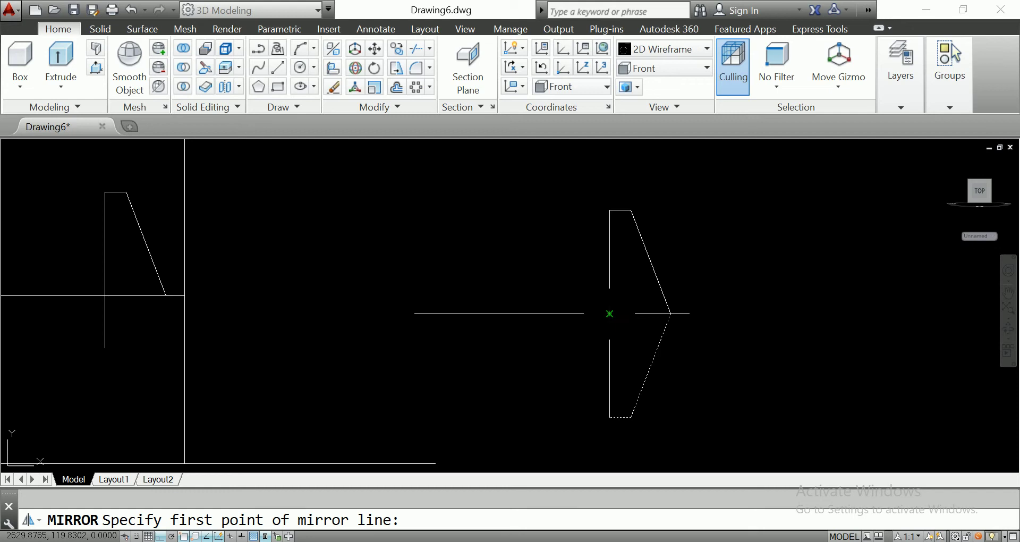
{"action": "left_click", "coordinate": [609, 314]}
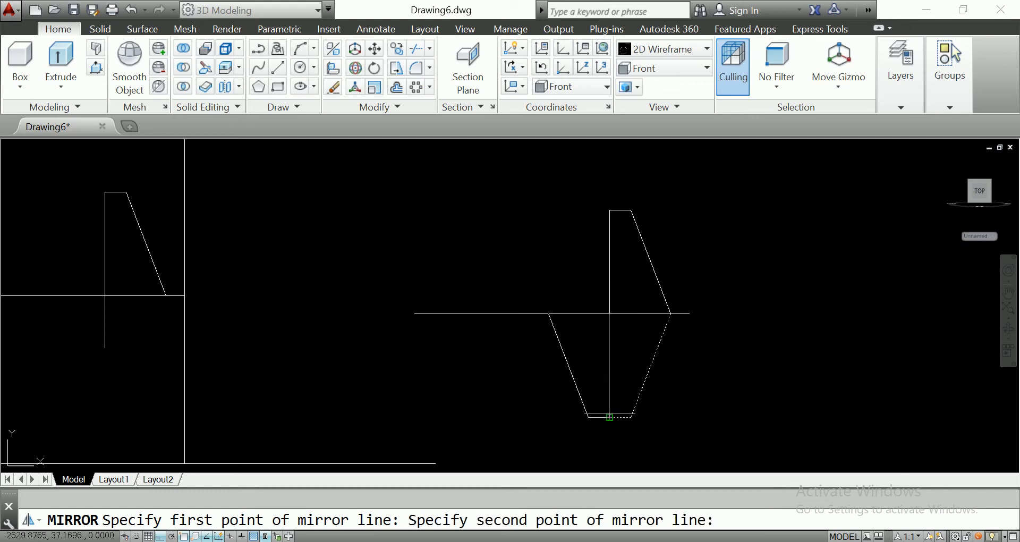
{"action": "left_click", "coordinate": [610, 417]}
{"action": "key", "text": "Return"}
Step: Select the lower slanted, bottom and vertical lines, then clear the selection
{"action": "left_click", "coordinate": [598, 326]}
{"action": "left_click", "coordinate": [567, 438]}
{"action": "scroll", "coordinate": [539, 349], "scroll_direction": "down", "scroll_amount": 1}
{"action": "left_click", "coordinate": [595, 358]}
{"action": "left_click", "coordinate": [576, 384]}
{"action": "key", "text": "Escape"}
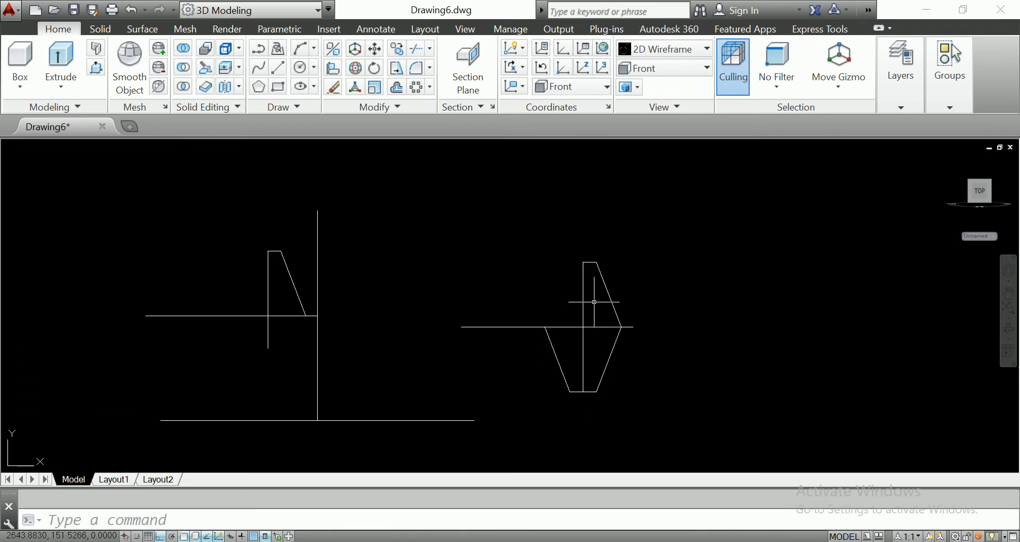
{"action": "left_click", "coordinate": [595, 295]}
{"action": "left_click", "coordinate": [576, 302]}
{"action": "key", "text": "Escape"}
Step: Select the vertical and lower lines of the right shape, then clear the selection
{"action": "left_click", "coordinate": [582, 274]}
{"action": "key", "text": "Escape"}
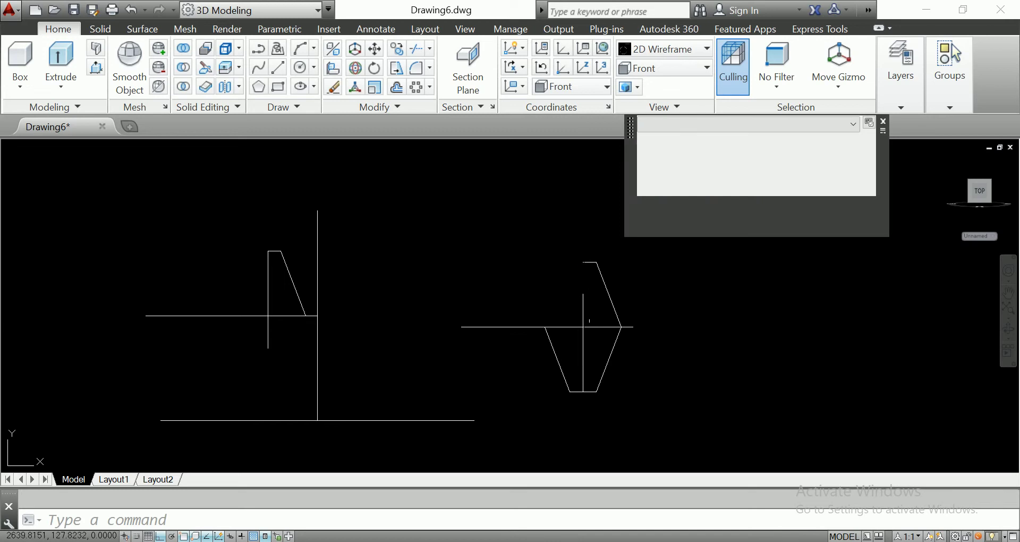
{"action": "left_click", "coordinate": [599, 345]}
{"action": "left_click", "coordinate": [532, 363]}
{"action": "scroll", "coordinate": [571, 393], "scroll_direction": "up", "scroll_amount": 3}
{"action": "left_click", "coordinate": [573, 383]}
{"action": "left_click", "coordinate": [556, 404]}
{"action": "scroll", "coordinate": [556, 393], "scroll_direction": "down", "scroll_amount": 2}
{"action": "scroll", "coordinate": [554, 376], "scroll_direction": "down", "scroll_amount": 2}
{"action": "scroll", "coordinate": [554, 376], "scroll_direction": "up", "scroll_amount": 2}
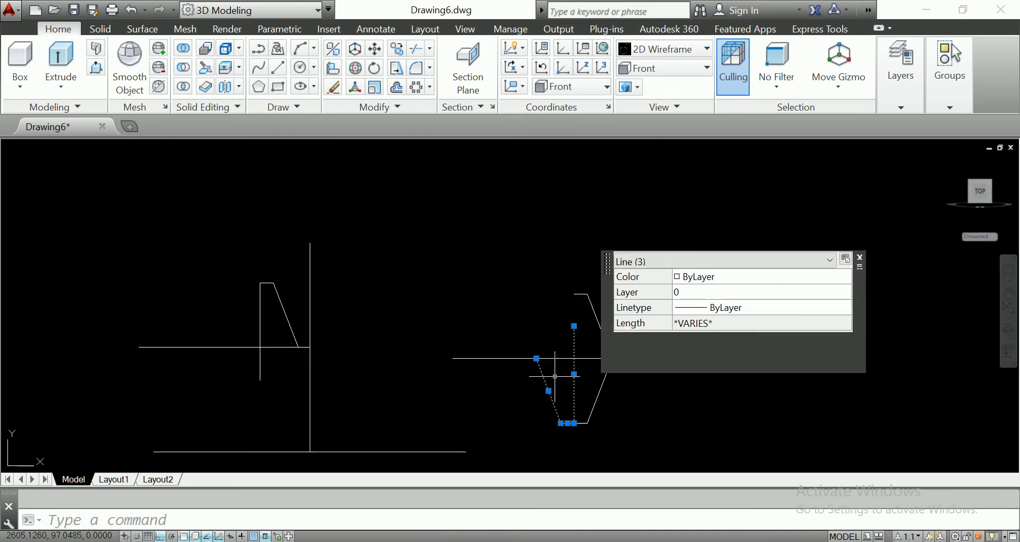
{"action": "key", "text": "Escape"}
{"action": "scroll", "coordinate": [556, 405], "scroll_direction": "up", "scroll_amount": 2}
Step: Copy the left lower slanted and bottom lines onto the original left profile
{"action": "left_click", "coordinate": [565, 400]}
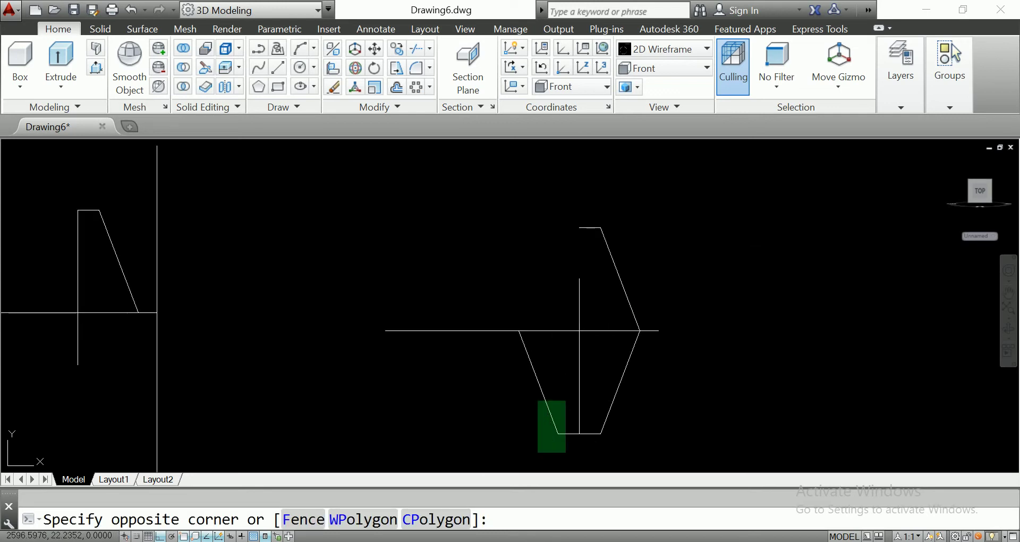
{"action": "left_click", "coordinate": [530, 454]}
{"action": "type", "text": "c"}
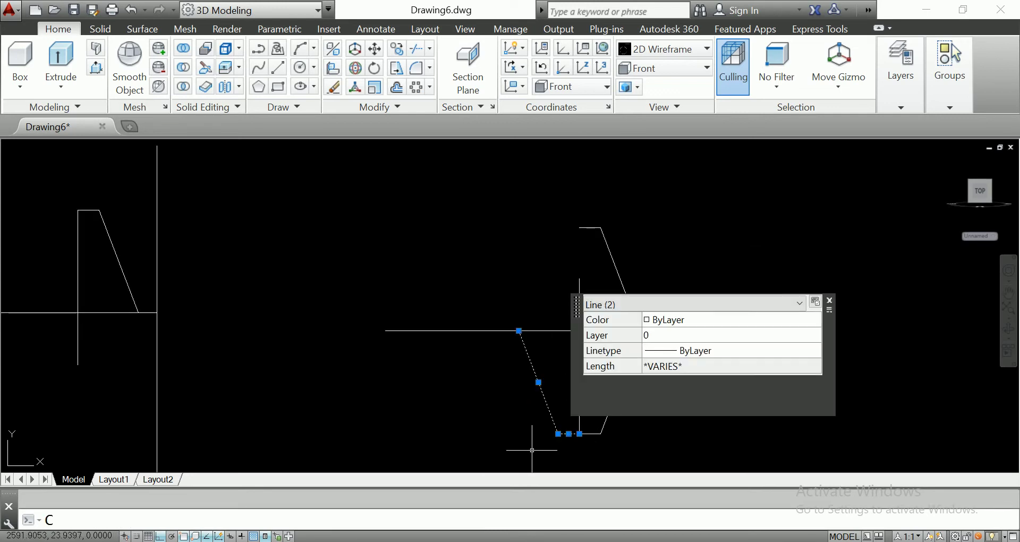
{"action": "type", "text": "o"}
{"action": "key", "text": "Return"}
{"action": "left_click", "coordinate": [579, 331]}
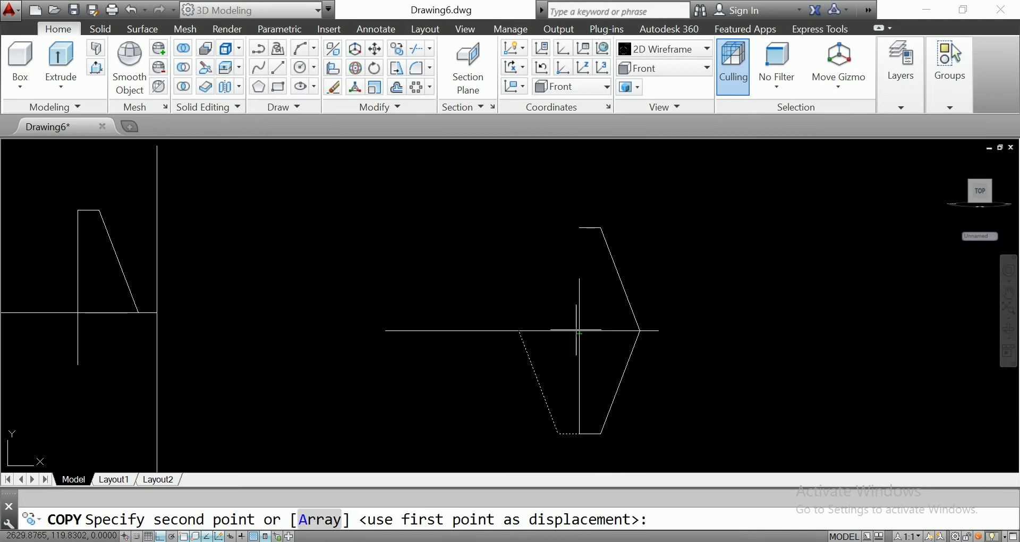
{"action": "left_click", "coordinate": [78, 312]}
{"action": "scroll", "coordinate": [85, 329], "scroll_direction": "down", "scroll_amount": 2}
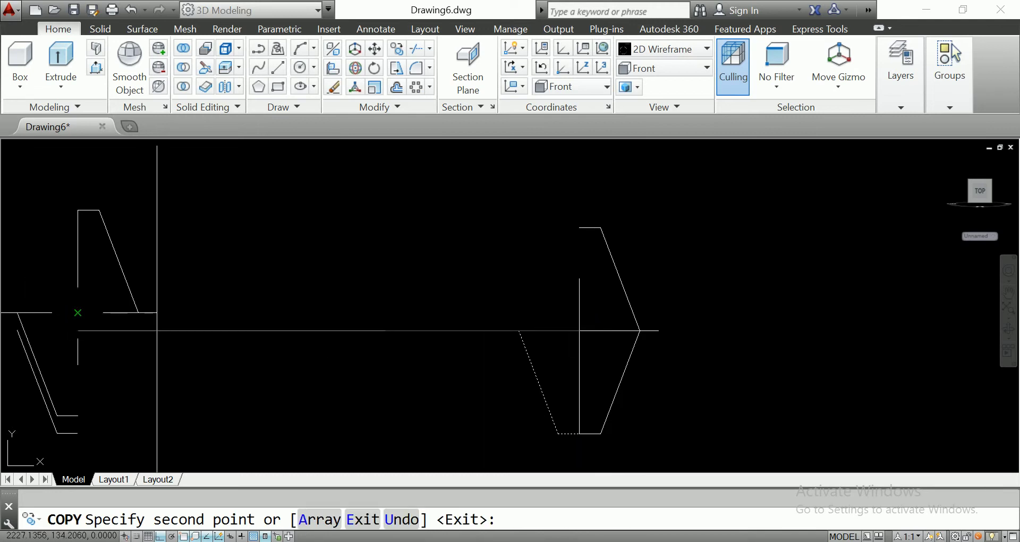
{"action": "key", "text": "Return"}
{"action": "scroll", "coordinate": [102, 352], "scroll_direction": "down", "scroll_amount": 2}
{"action": "scroll", "coordinate": [133, 345], "scroll_direction": "up", "scroll_amount": 2}
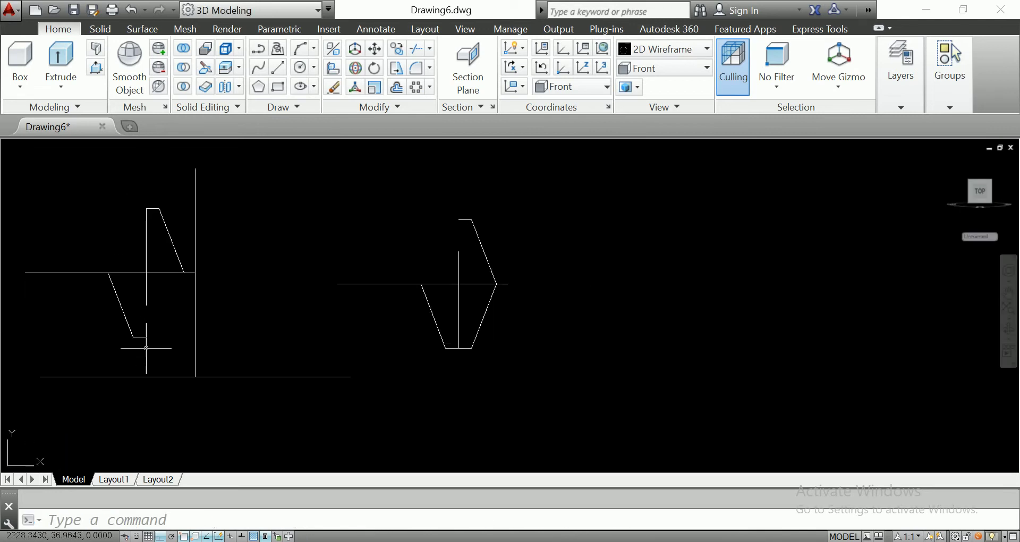
Step: Delete the eight lines of the right-hand profile copy
{"action": "left_click", "coordinate": [532, 359]}
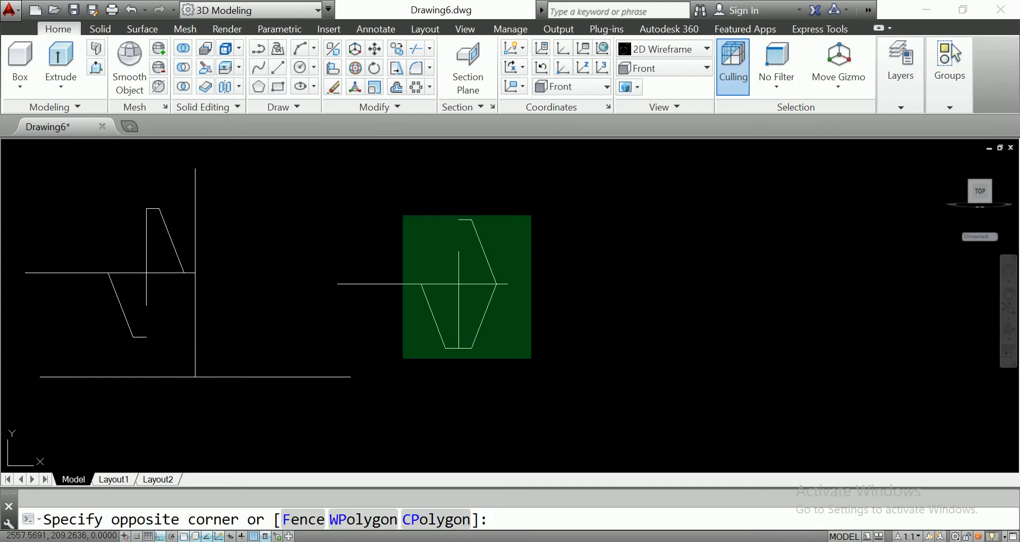
{"action": "left_click", "coordinate": [382, 186]}
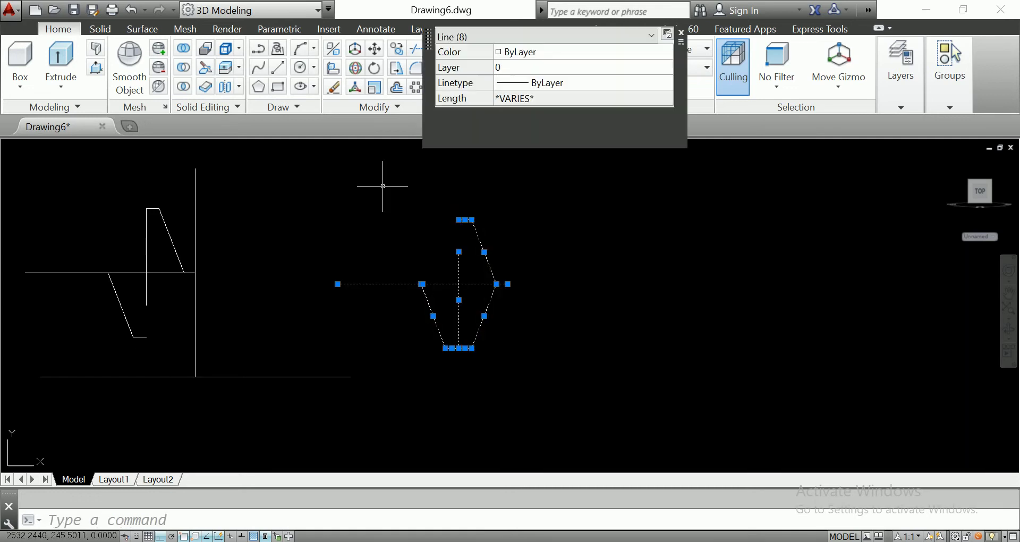
{"action": "key", "text": "Delete"}
{"action": "scroll", "coordinate": [162, 319], "scroll_direction": "up", "scroll_amount": 1}
{"action": "scroll", "coordinate": [180, 346], "scroll_direction": "up", "scroll_amount": 1}
Step: Extend the short vertical edge down to the profile's bottom line
{"action": "left_click", "coordinate": [195, 392]}
{"action": "left_click", "coordinate": [153, 299]}
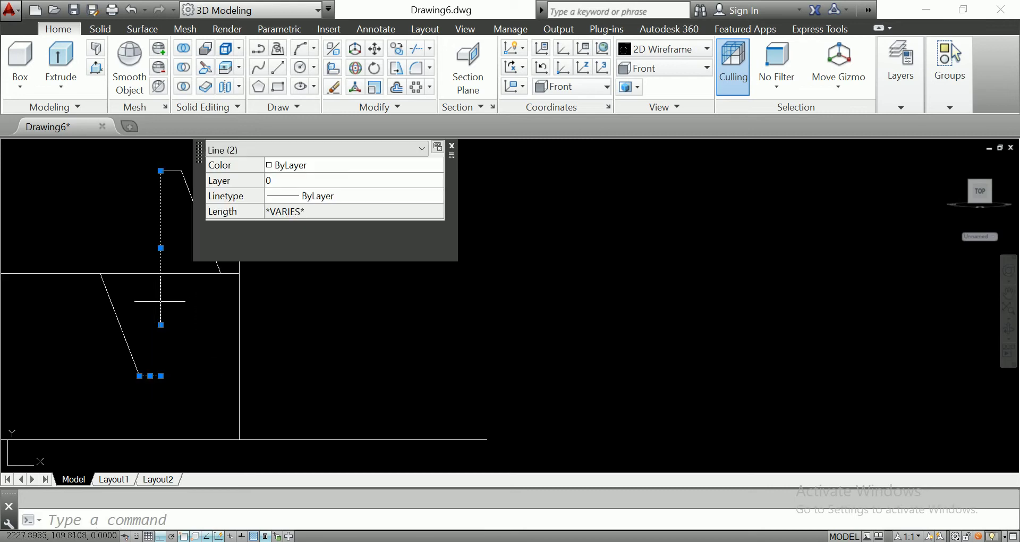
{"action": "type", "text": "e"}
{"action": "key", "text": "Return"}
{"action": "left_click", "coordinate": [191, 311]}
{"action": "left_click", "coordinate": [151, 319]}
{"action": "key", "text": "Return"}
{"action": "scroll", "coordinate": [245, 296], "scroll_direction": "down", "scroll_amount": 2}
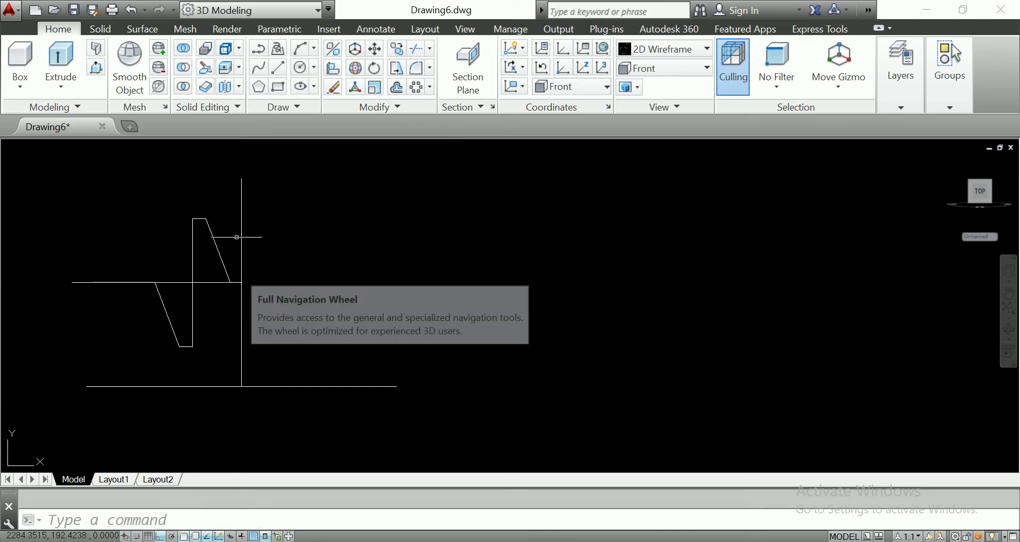
Step: Trim the horizontal line's left end at the outline corner and reselect the half profile
{"action": "left_click", "coordinate": [234, 205]}
{"action": "left_click", "coordinate": [122, 371]}
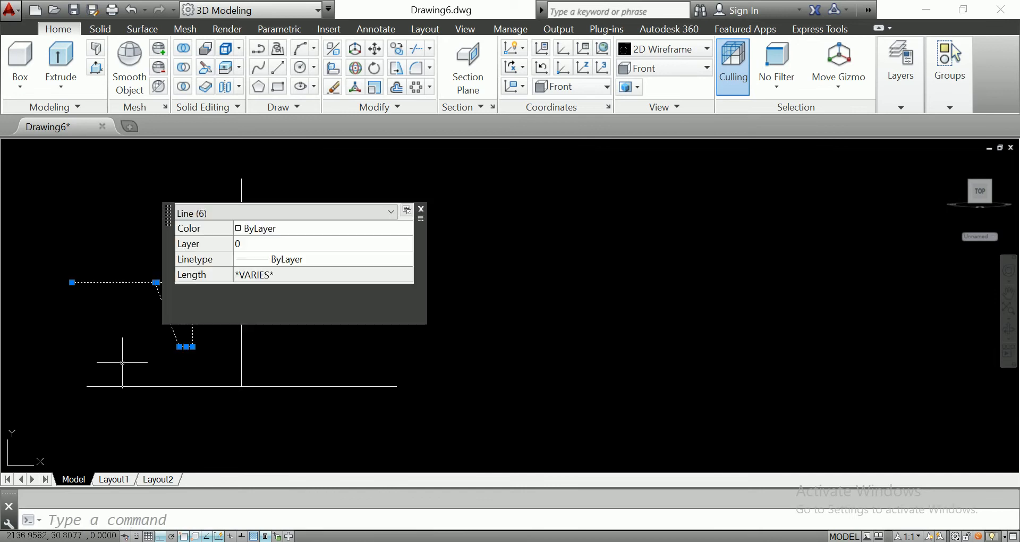
{"action": "type", "text": "tr"}
{"action": "key", "text": "Return"}
{"action": "left_click", "coordinate": [125, 282]}
{"action": "key", "text": "Escape"}
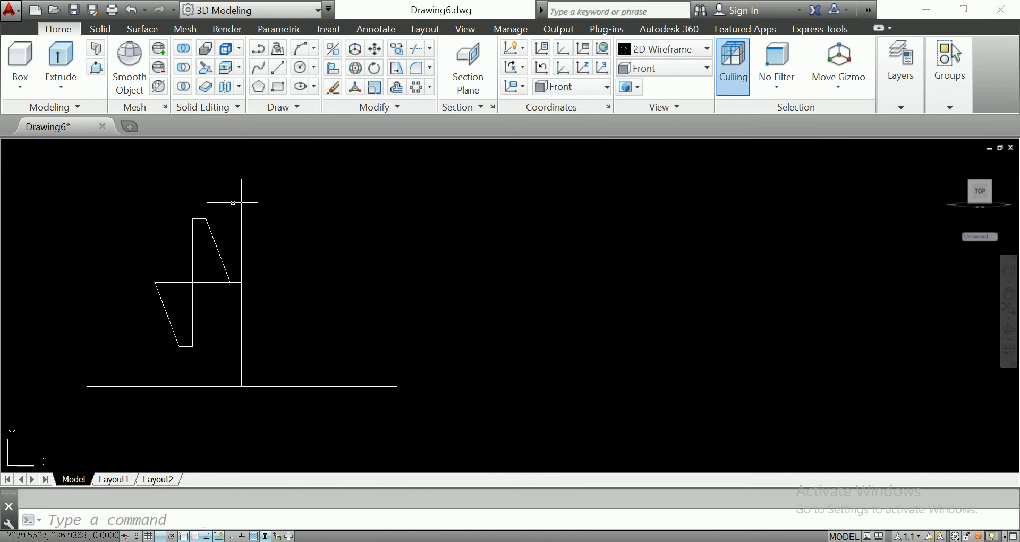
{"action": "left_click", "coordinate": [233, 203]}
{"action": "left_click", "coordinate": [118, 364]}
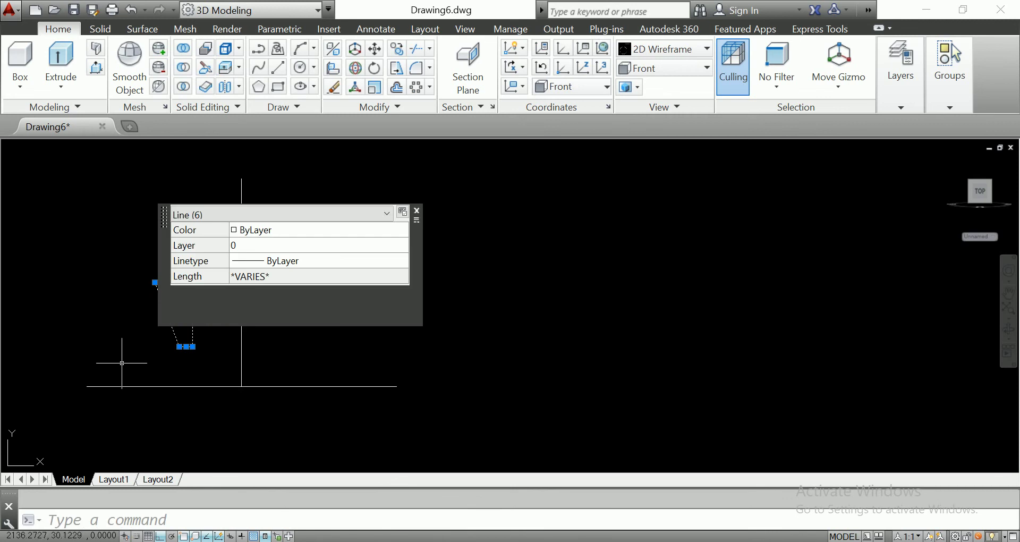
Step: Mirror the six half-profile lines across the vertical axis's endpoints, keeping the original half
{"action": "type", "text": "mi"}
{"action": "key", "text": "Return"}
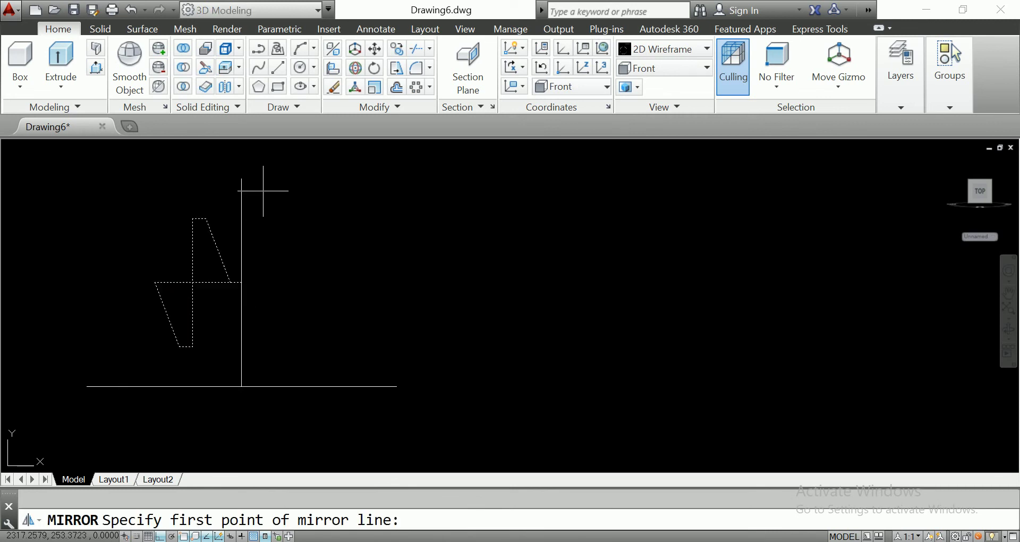
{"action": "left_click", "coordinate": [241, 179]}
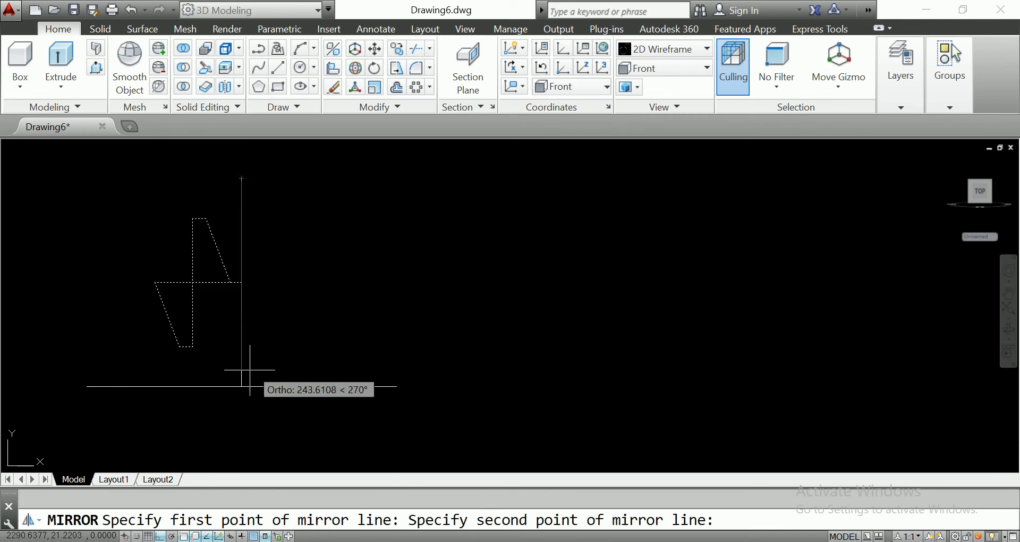
{"action": "left_click", "coordinate": [241, 387]}
{"action": "key", "text": "Return"}
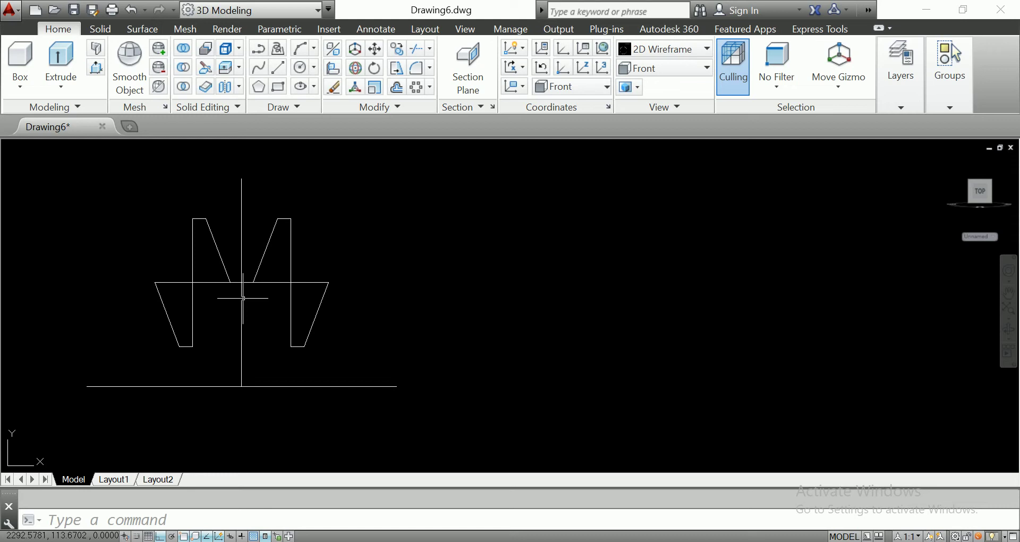
{"action": "scroll", "coordinate": [242, 299], "scroll_direction": "up", "scroll_amount": 2}
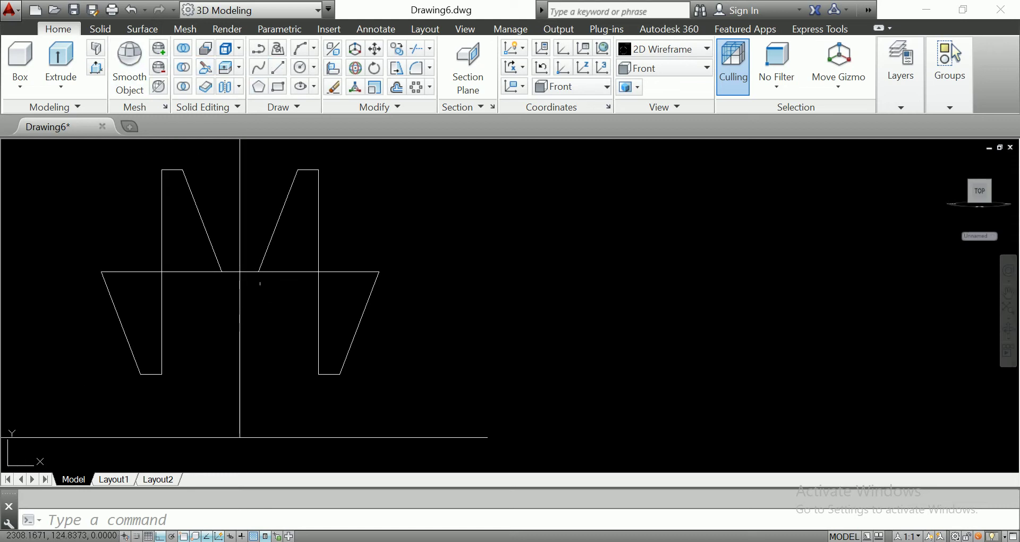
Step: Copy both horizontal line segments 12 units straight down with CO
{"action": "left_click", "coordinate": [292, 271]}
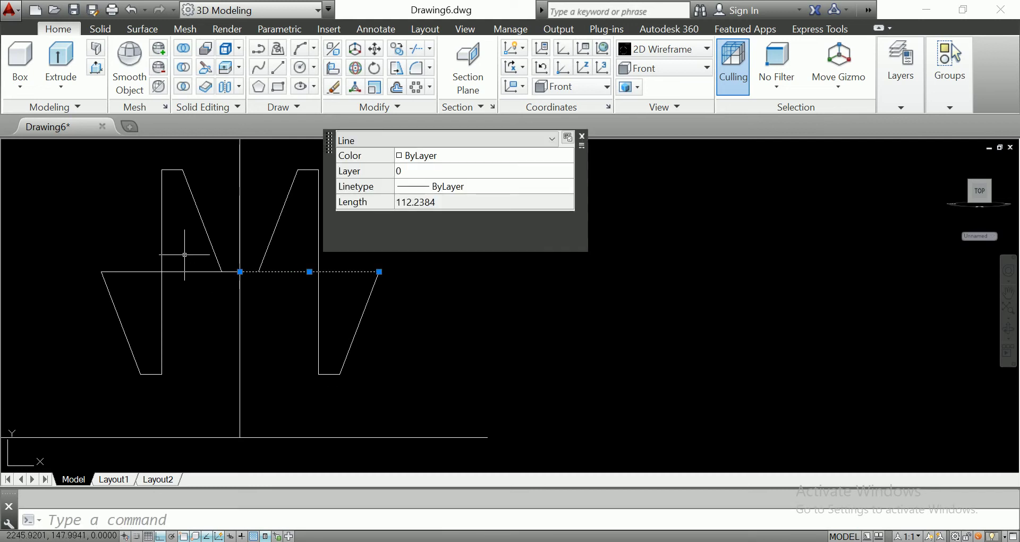
{"action": "left_click", "coordinate": [182, 258]}
{"action": "left_click", "coordinate": [202, 289]}
{"action": "type", "text": "CO"}
{"action": "key", "text": "Return"}
{"action": "left_click", "coordinate": [296, 304]}
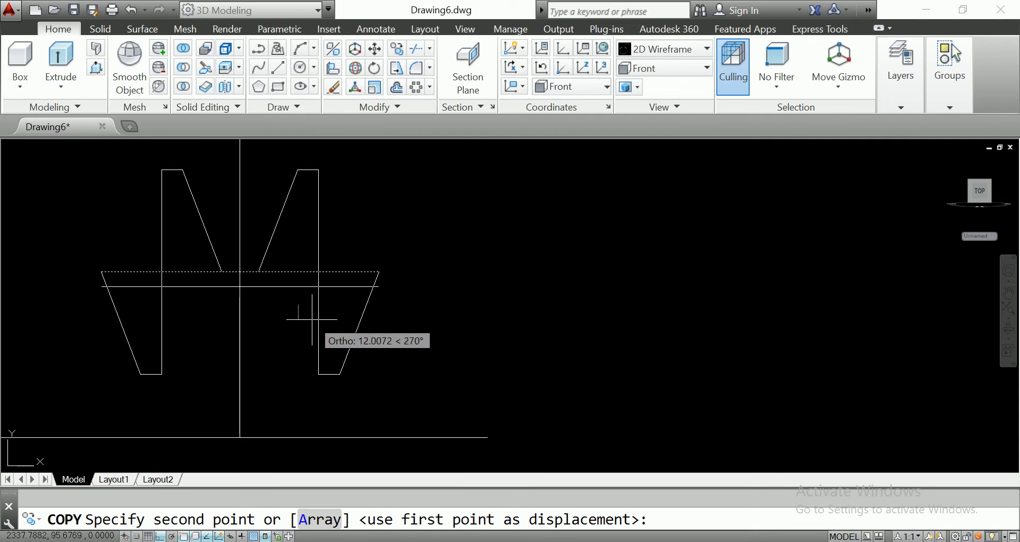
{"action": "left_click", "coordinate": [312, 319]}
{"action": "key", "text": "Escape"}
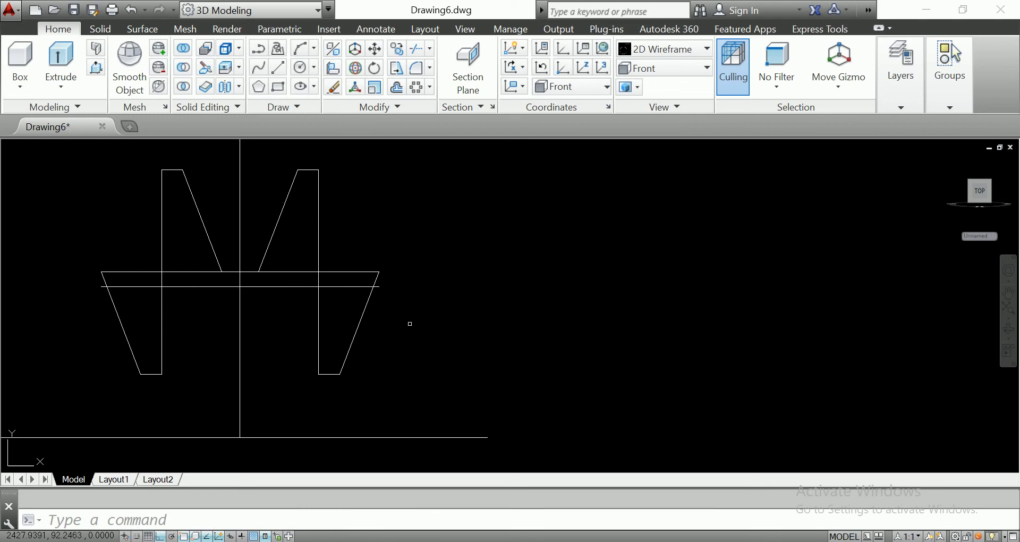
Step: Begin a selection window around the whole profile
{"action": "left_click", "coordinate": [422, 322]}
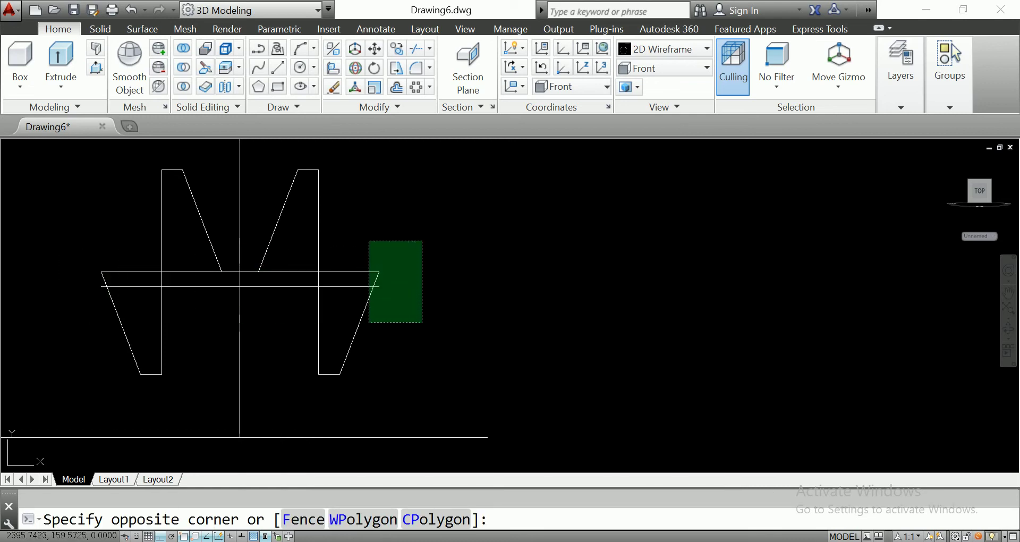
{"action": "key", "text": "Escape"}
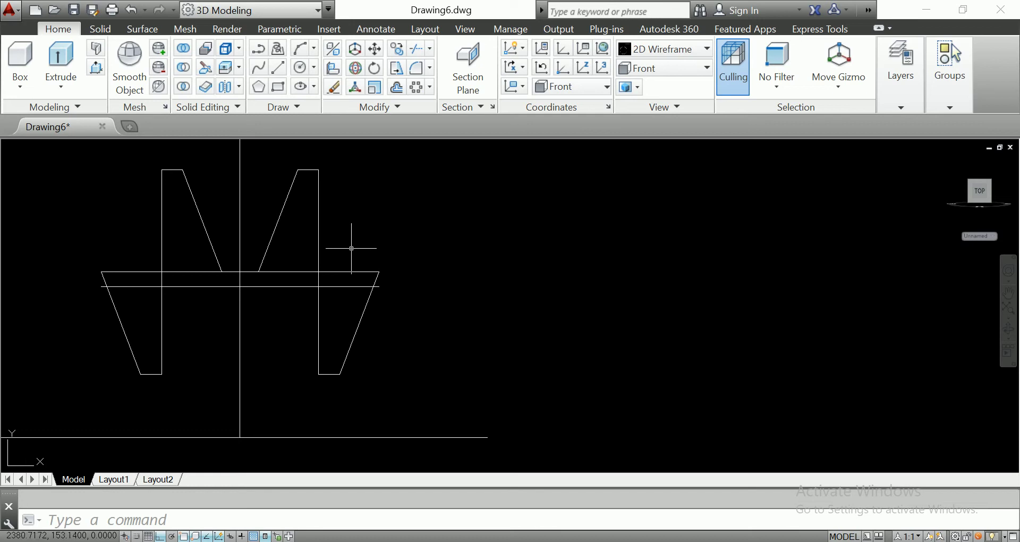
{"action": "left_click", "coordinate": [426, 301]}
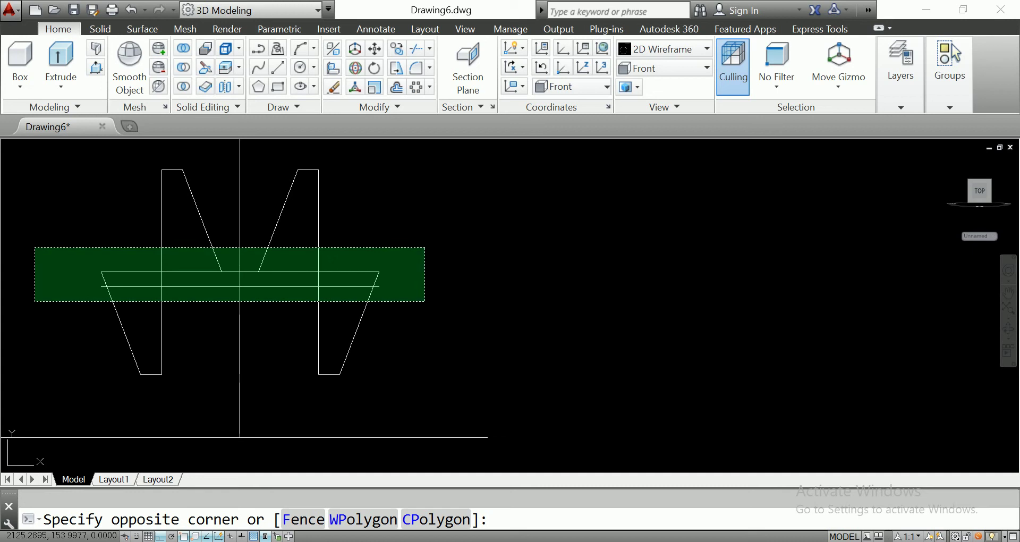
Step: Using all profile lines as edges, trim the left vertical and short horizontal pieces between the horizontals
{"action": "left_click", "coordinate": [39, 240]}
{"action": "type", "text": "tr"}
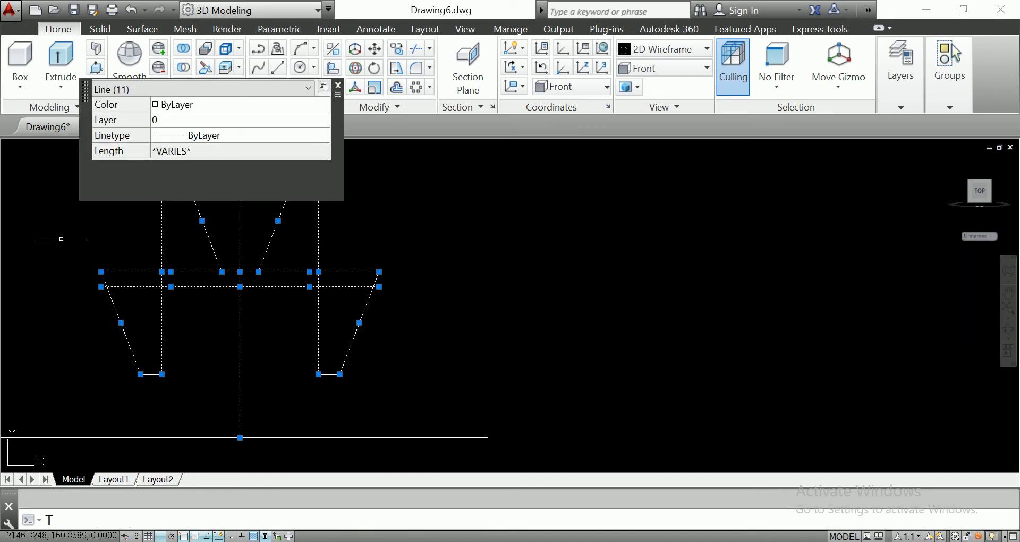
{"action": "key", "text": "Return"}
{"action": "scroll", "coordinate": [174, 273], "scroll_direction": "up", "scroll_amount": 4}
{"action": "left_click", "coordinate": [151, 291]}
{"action": "left_click", "coordinate": [141, 289]}
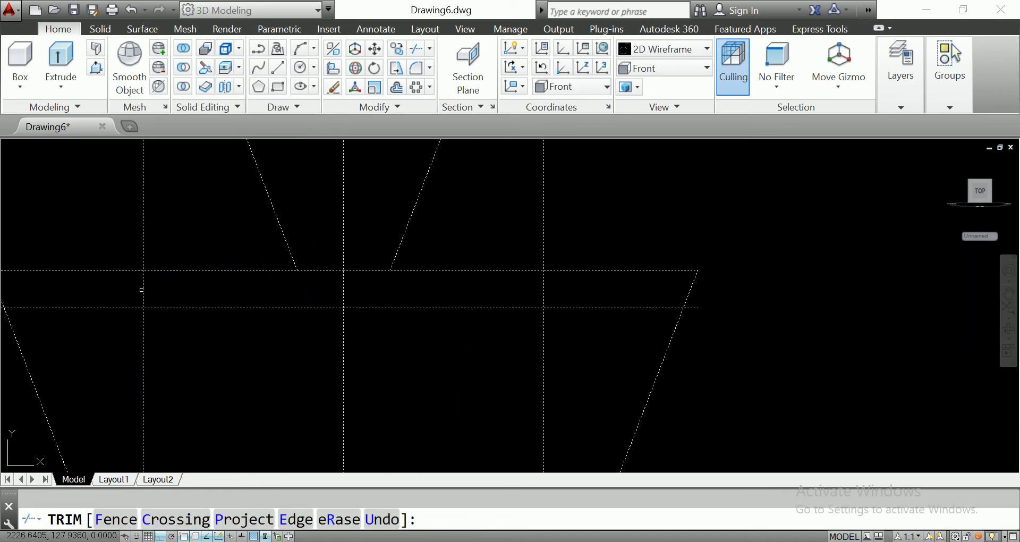
{"action": "left_click", "coordinate": [175, 252]}
{"action": "left_click", "coordinate": [317, 271]}
Step: Trim the right-side pieces between the horizontals, including the upper part of the right vertical edge
{"action": "middle_click_drag", "start_coordinate": [318, 271], "coordinate": [294, 264]}
{"action": "left_click", "coordinate": [354, 282]}
{"action": "left_click", "coordinate": [353, 277]}
{"action": "left_click", "coordinate": [420, 244]}
{"action": "left_click", "coordinate": [408, 269]}
{"action": "scroll", "coordinate": [551, 244], "scroll_direction": "down", "scroll_amount": 2}
{"action": "left_click", "coordinate": [554, 262]}
{"action": "left_click", "coordinate": [521, 263]}
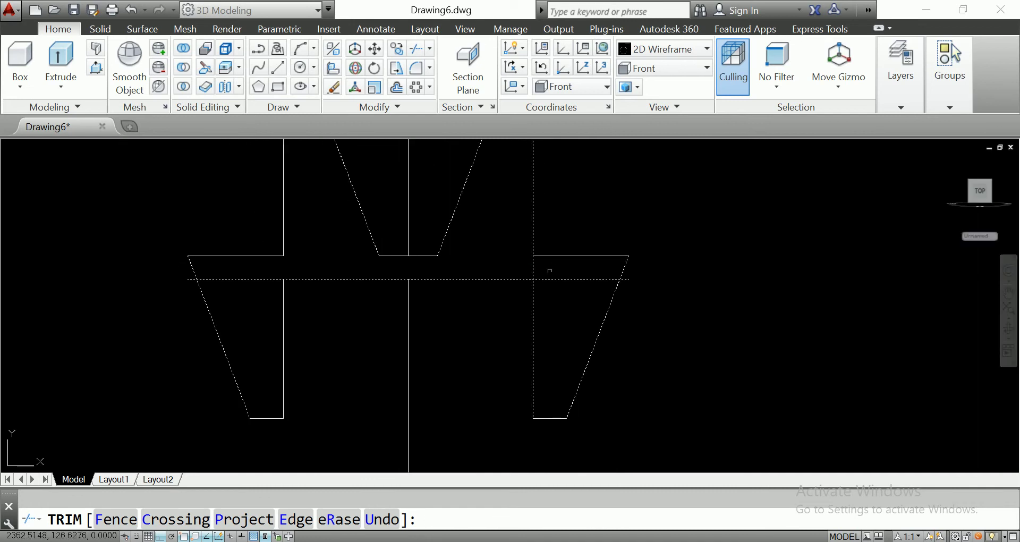
{"action": "left_click", "coordinate": [530, 263]}
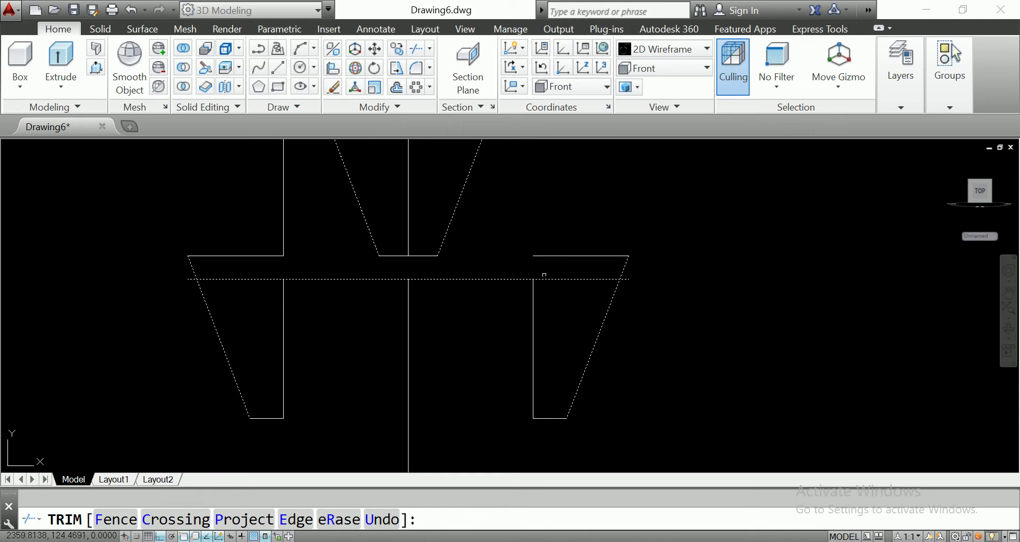
Step: Trim the lower horizontal line's left part, undo that trim, and end the trim command
{"action": "scroll", "coordinate": [542, 275], "scroll_direction": "up", "scroll_amount": 2}
{"action": "scroll", "coordinate": [556, 295], "scroll_direction": "down", "scroll_amount": 4}
{"action": "scroll", "coordinate": [369, 303], "scroll_direction": "up", "scroll_amount": 4}
{"action": "left_click", "coordinate": [348, 290]}
{"action": "scroll", "coordinate": [351, 291], "scroll_direction": "down", "scroll_amount": 6}
{"action": "scroll", "coordinate": [443, 301], "scroll_direction": "up", "scroll_amount": 4}
{"action": "key", "text": "ctrl+z"}
{"action": "scroll", "coordinate": [467, 300], "scroll_direction": "down", "scroll_amount": 4}
{"action": "key", "text": "Escape"}
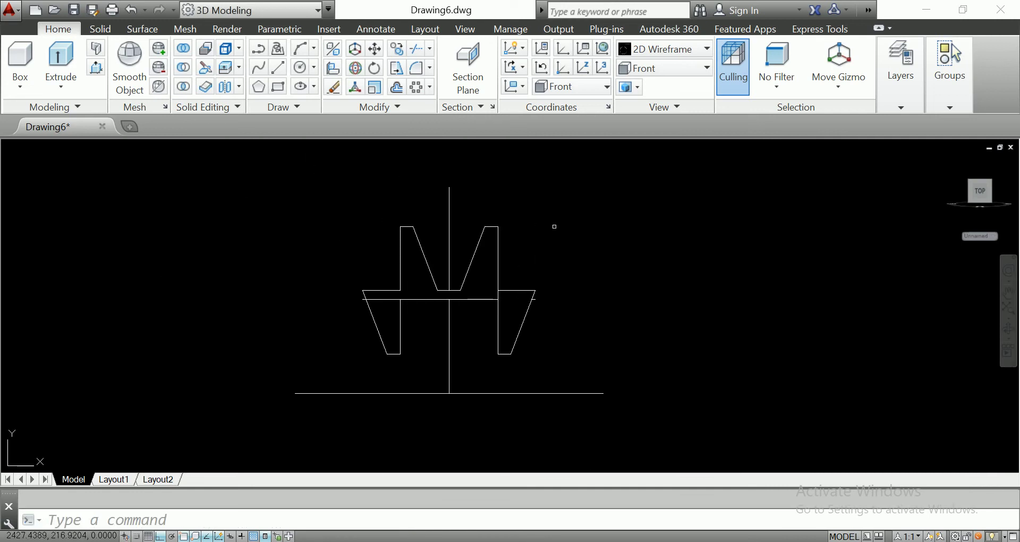
Step: Select the profile lines as edges and run TRIM on the extra horizontal pieces
{"action": "left_click", "coordinate": [569, 207]}
{"action": "left_click", "coordinate": [323, 340]}
{"action": "type", "text": "TR"}
{"action": "key", "text": "Return"}
{"action": "scroll", "coordinate": [323, 338], "scroll_direction": "up", "scroll_amount": 5}
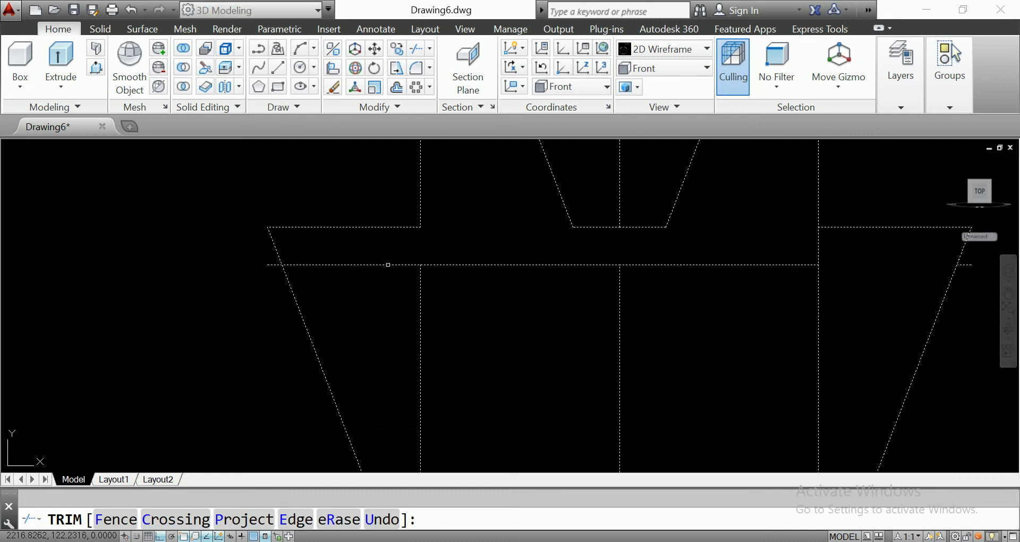
{"action": "scroll", "coordinate": [387, 264], "scroll_direction": "down", "scroll_amount": 3}
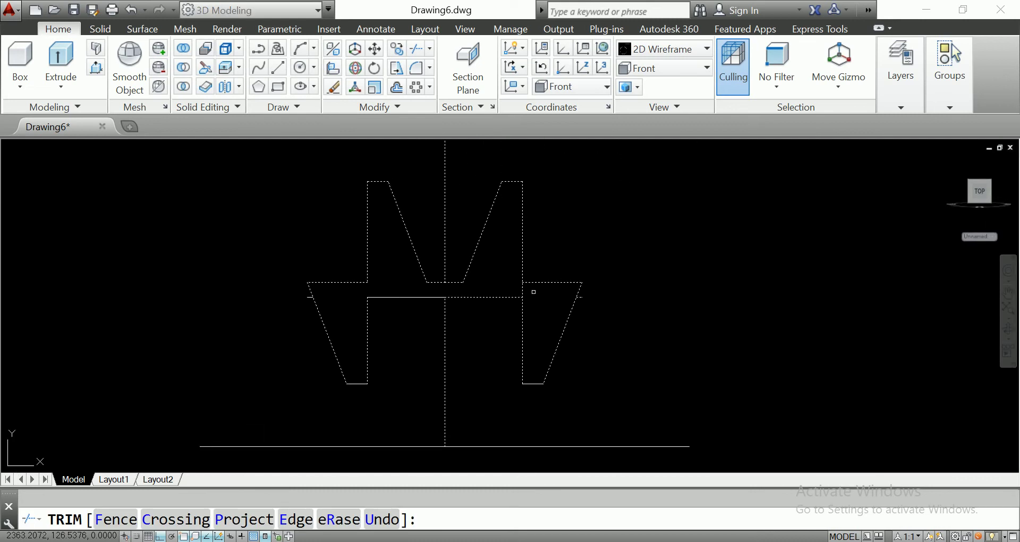
{"action": "scroll", "coordinate": [579, 307], "scroll_direction": "down", "scroll_amount": 2}
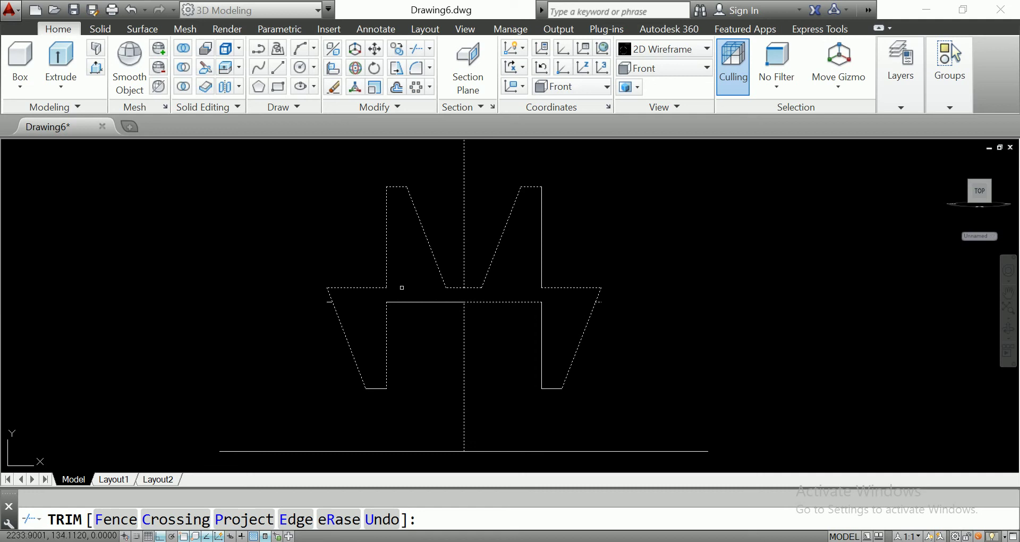
{"action": "key", "text": "Escape"}
Step: Delete the short horizontal line
{"action": "scroll", "coordinate": [417, 294], "scroll_direction": "up", "scroll_amount": 2}
{"action": "scroll", "coordinate": [325, 287], "scroll_direction": "up", "scroll_amount": 2}
{"action": "left_click", "coordinate": [325, 287]}
{"action": "left_click", "coordinate": [294, 317]}
{"action": "key", "text": "Delete"}
Step: Delete the upper and lower segments of the vertical centre axis line
{"action": "scroll", "coordinate": [553, 321], "scroll_direction": "down", "scroll_amount": 3}
{"action": "scroll", "coordinate": [501, 321], "scroll_direction": "up", "scroll_amount": 3}
{"action": "scroll", "coordinate": [501, 335], "scroll_direction": "up", "scroll_amount": 2}
{"action": "scroll", "coordinate": [547, 348], "scroll_direction": "down", "scroll_amount": 3}
{"action": "scroll", "coordinate": [455, 303], "scroll_direction": "down", "scroll_amount": 2}
{"action": "left_click", "coordinate": [386, 239]}
{"action": "left_click", "coordinate": [361, 248]}
{"action": "key", "text": "Delete"}
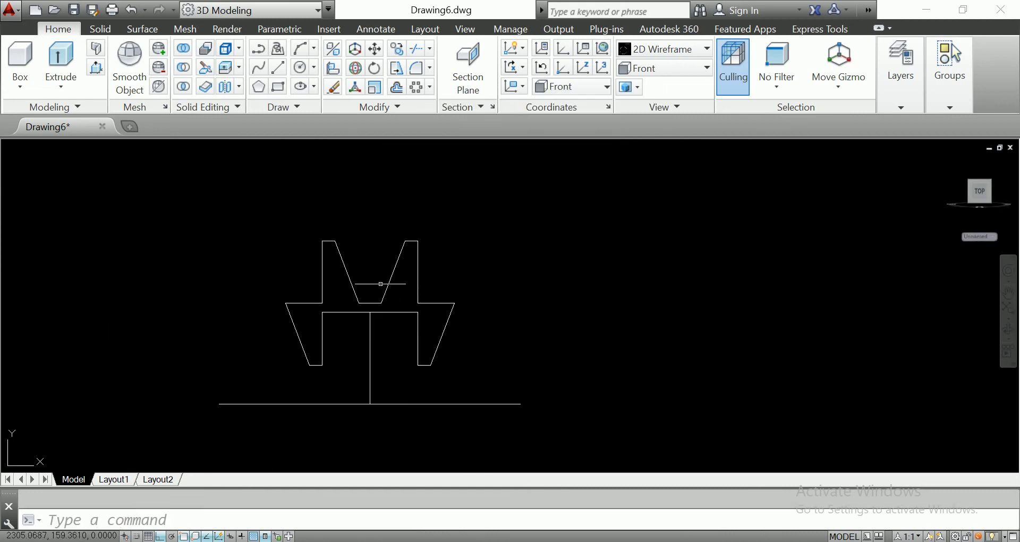
{"action": "left_click", "coordinate": [370, 340]}
{"action": "key", "text": "Delete"}
{"action": "scroll", "coordinate": [390, 320], "scroll_direction": "up", "scroll_amount": 2}
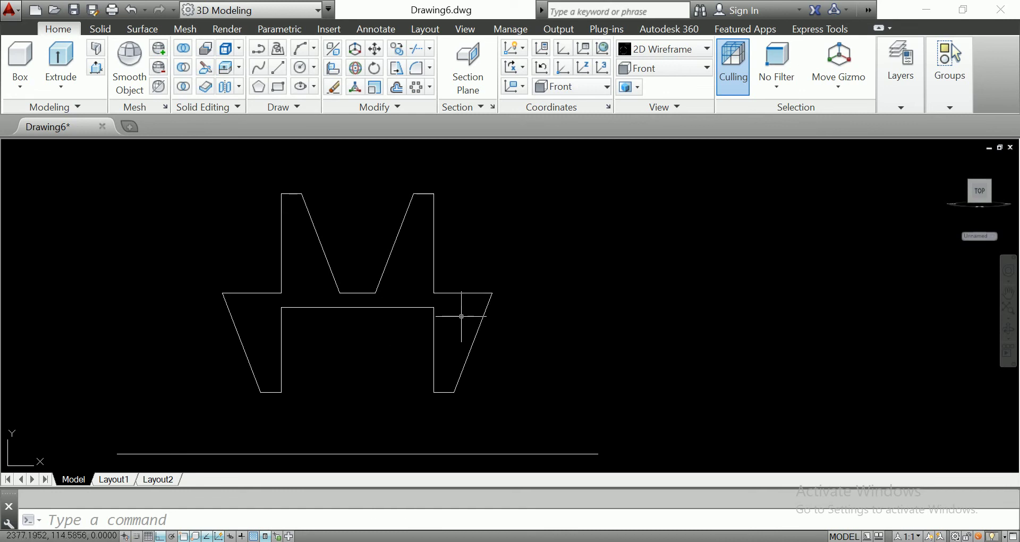
Step: Fillet the top right outer corner with radius 5
{"action": "type", "text": "F"}
{"action": "key", "text": "Return"}
{"action": "type", "text": "R"}
{"action": "key", "text": "Return"}
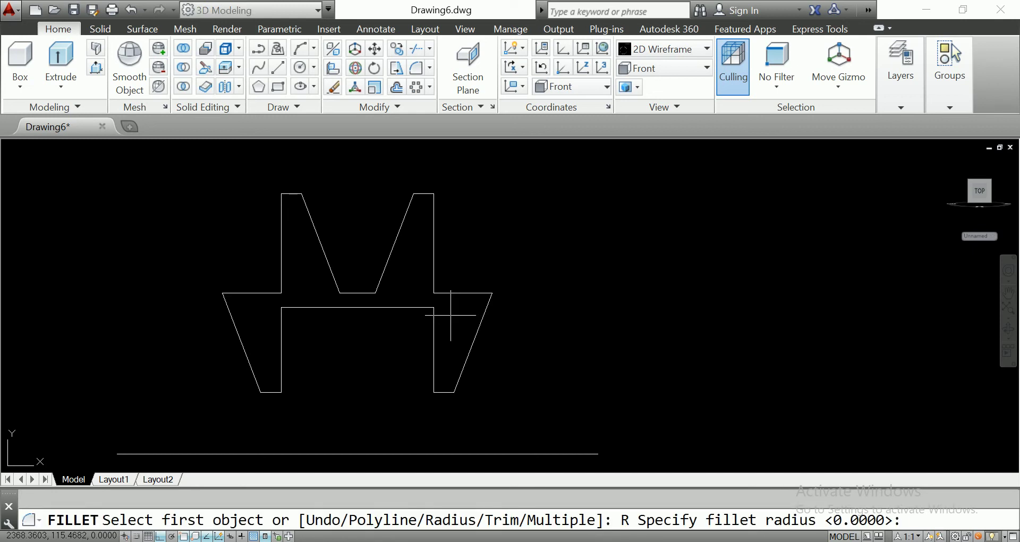
{"action": "key", "text": "Return"}
{"action": "left_click", "coordinate": [474, 294]}
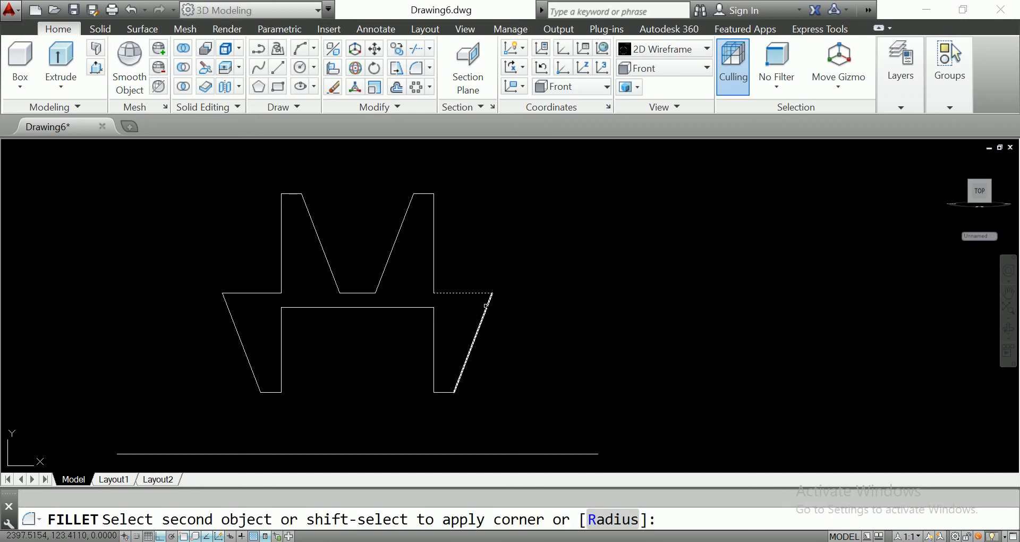
{"action": "left_click", "coordinate": [482, 319]}
Step: Fillet the top left outer corner with the same radius 5
{"action": "key", "text": "Return"}
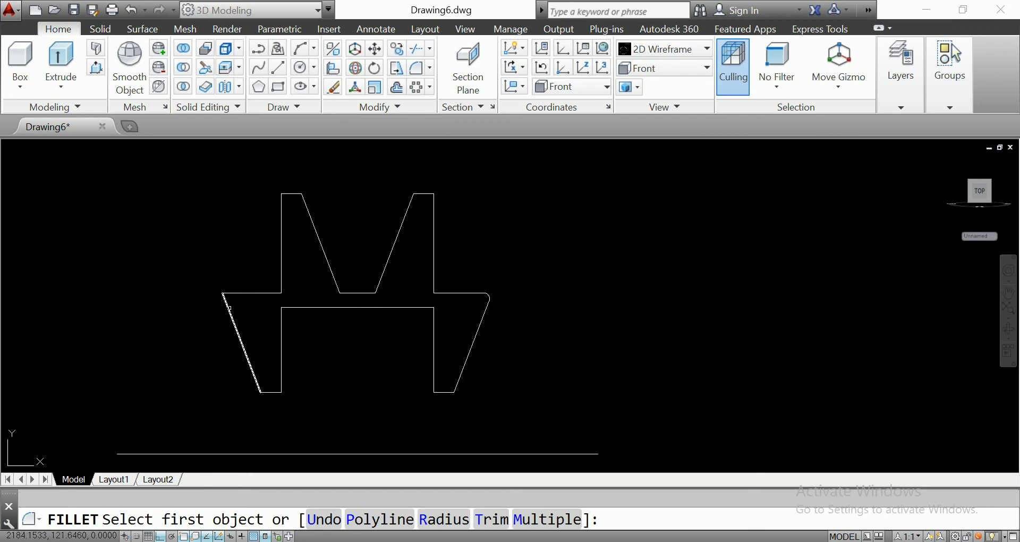
{"action": "left_click", "coordinate": [238, 298]}
{"action": "left_click", "coordinate": [240, 292]}
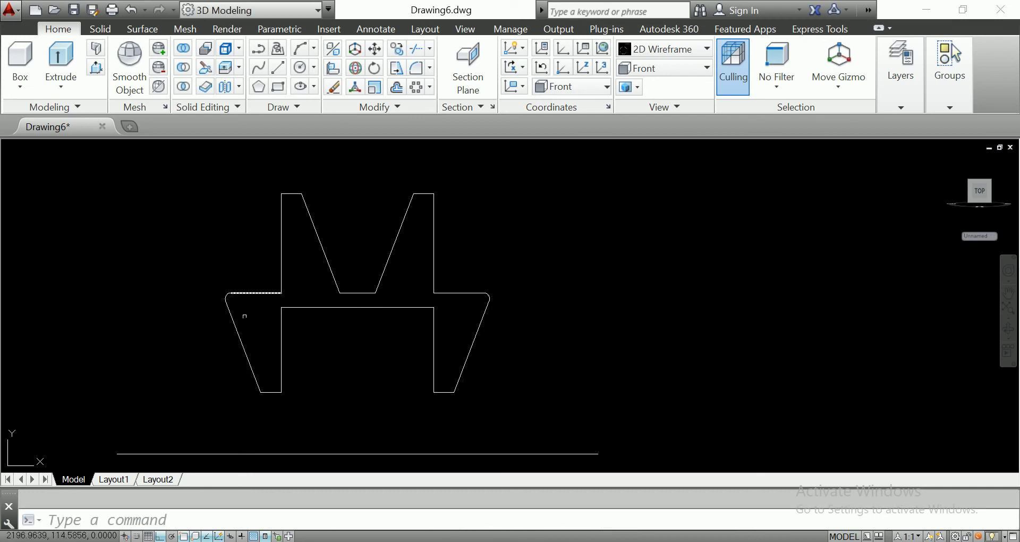
{"action": "key", "text": "Return"}
{"action": "key", "text": "Escape"}
{"action": "left_click", "coordinate": [282, 324]}
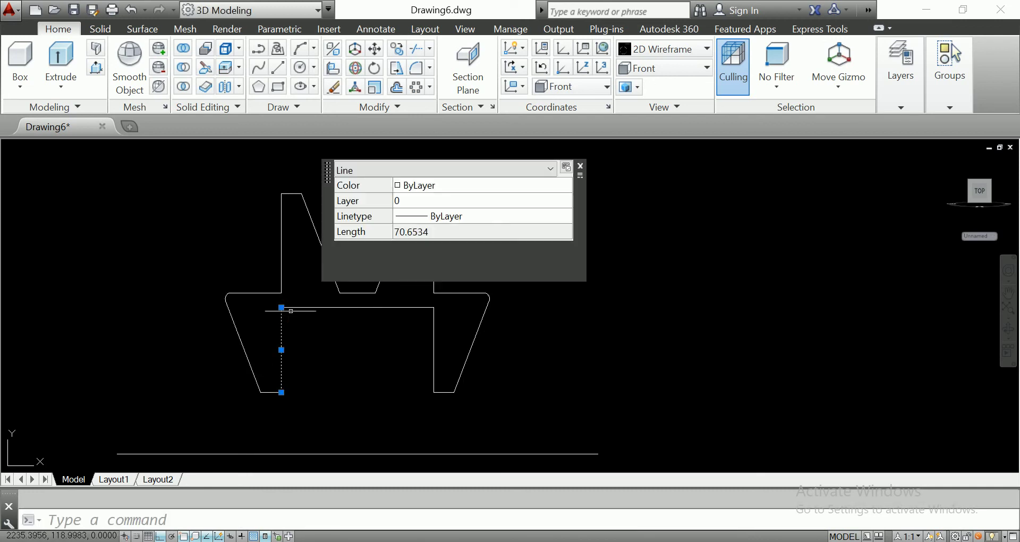
{"action": "key", "text": "Return"}
Step: Fillet the left and right inner corners of the lower channel
{"action": "left_click", "coordinate": [282, 315]}
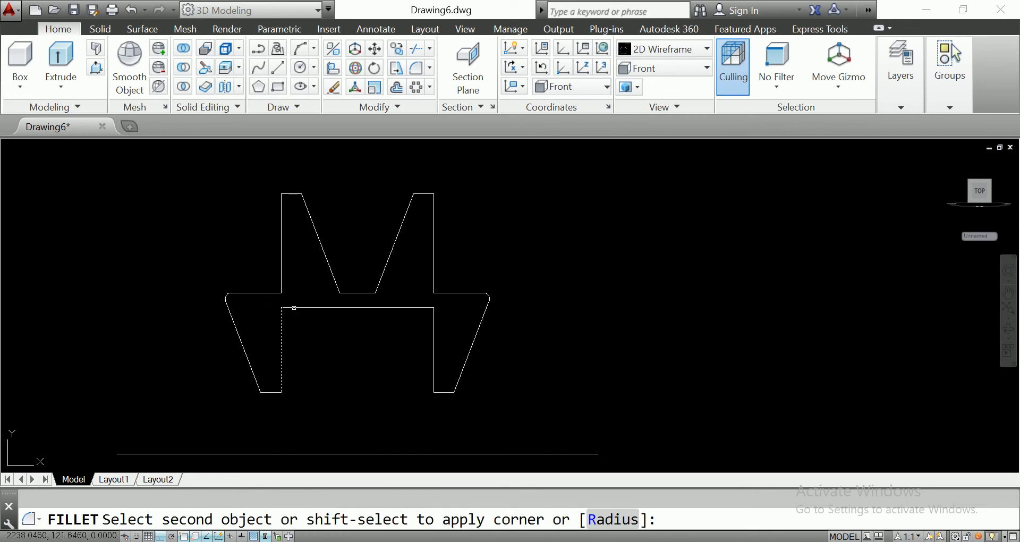
{"action": "left_click", "coordinate": [294, 308]}
{"action": "key", "text": "Return"}
{"action": "left_click", "coordinate": [418, 307]}
{"action": "left_click", "coordinate": [434, 327]}
{"action": "key", "text": "Return"}
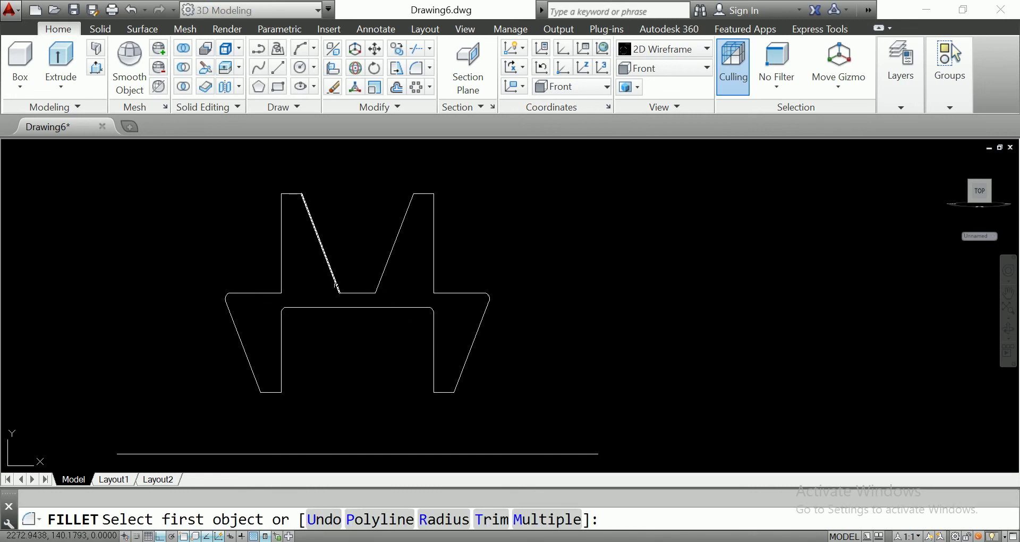
Step: Fillet both lower corners at the base of the V-notch
{"action": "left_click", "coordinate": [335, 279]}
{"action": "left_click", "coordinate": [347, 293]}
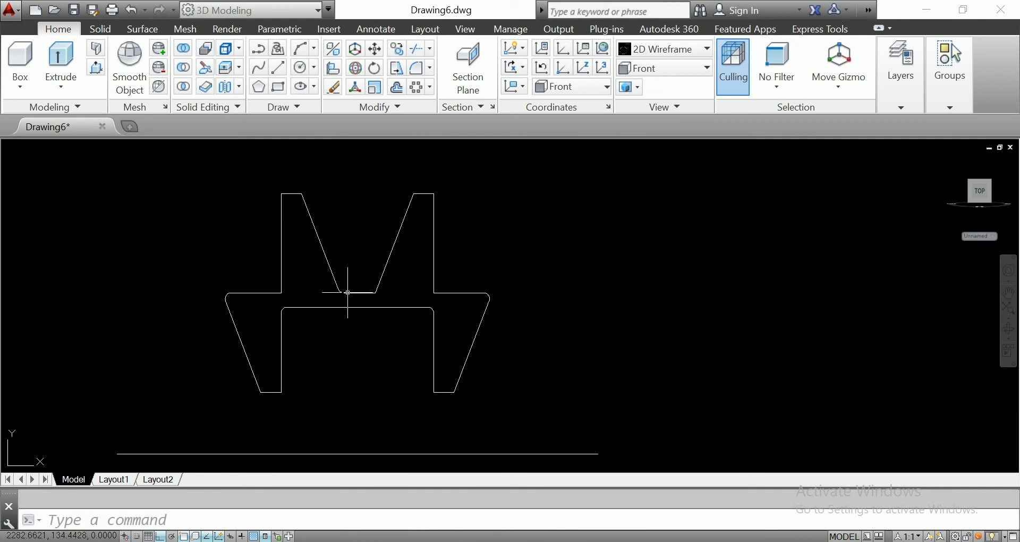
{"action": "key", "text": "Return"}
{"action": "left_click", "coordinate": [366, 292]}
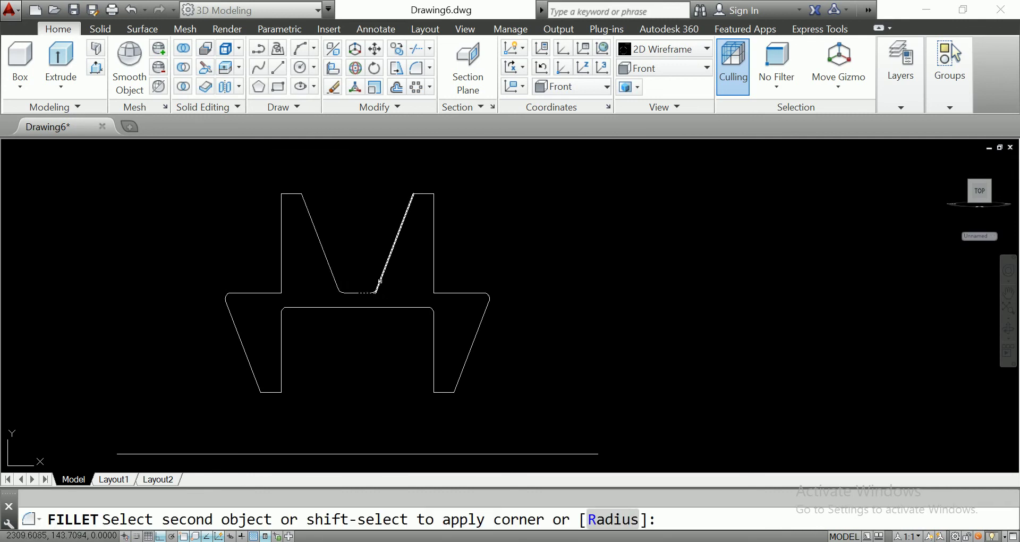
{"action": "left_click", "coordinate": [378, 285]}
{"action": "key", "text": "Return"}
{"action": "scroll", "coordinate": [287, 307], "scroll_direction": "down", "scroll_amount": 2}
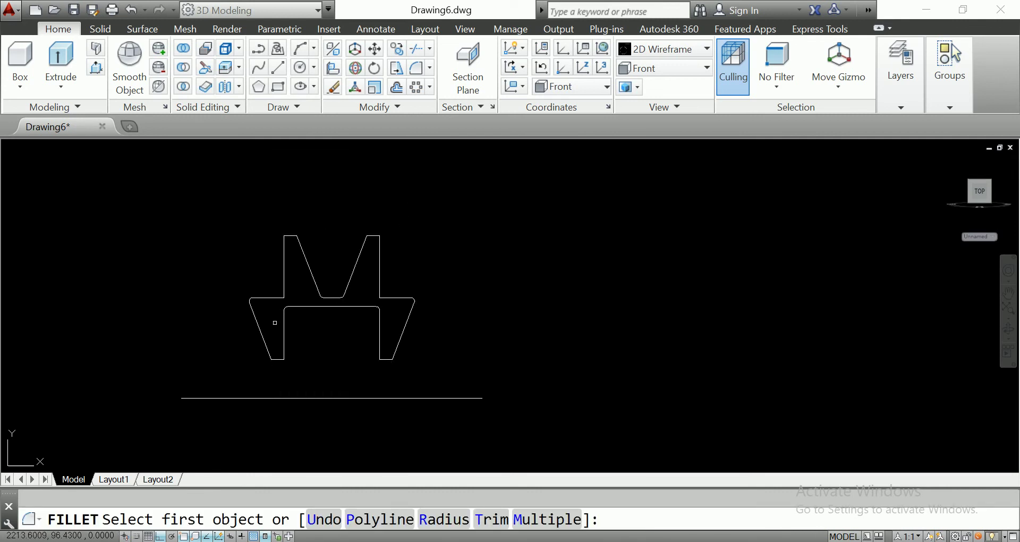
{"action": "key", "text": "Escape"}
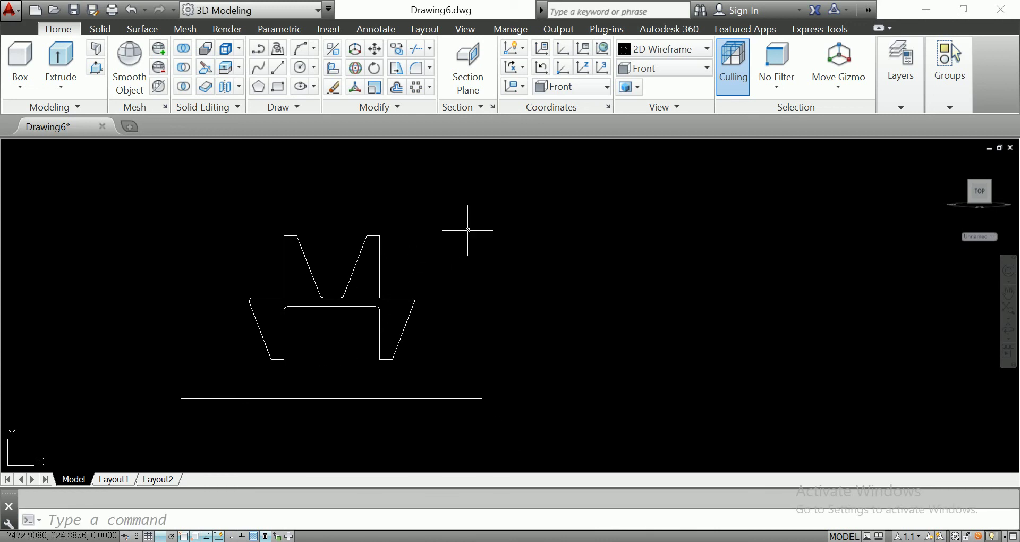
Step: Window-select the three profile polylines and JOIN them into one closed polyline
{"action": "left_click", "coordinate": [486, 195]}
{"action": "left_click", "coordinate": [219, 378]}
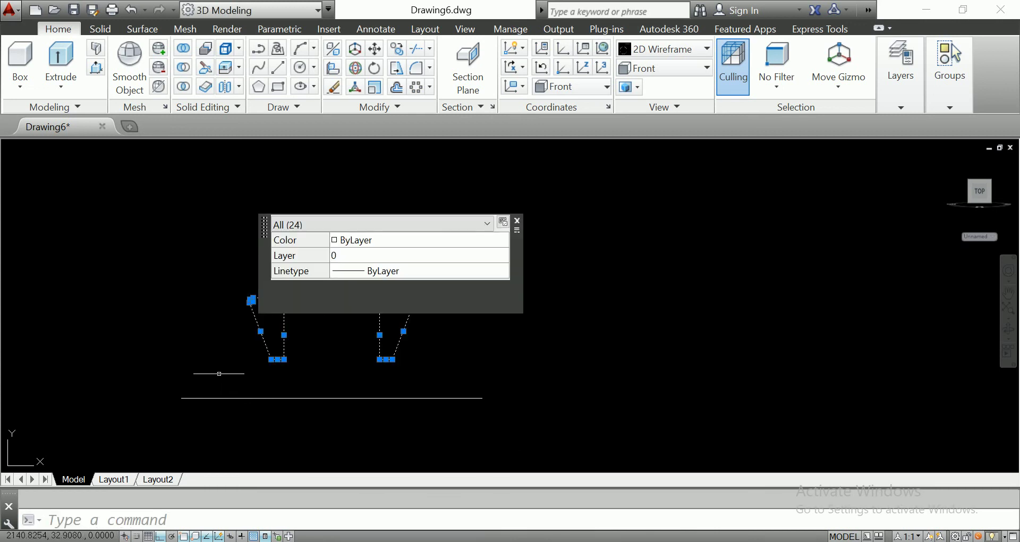
{"action": "key", "text": "Escape"}
{"action": "left_click", "coordinate": [341, 327]}
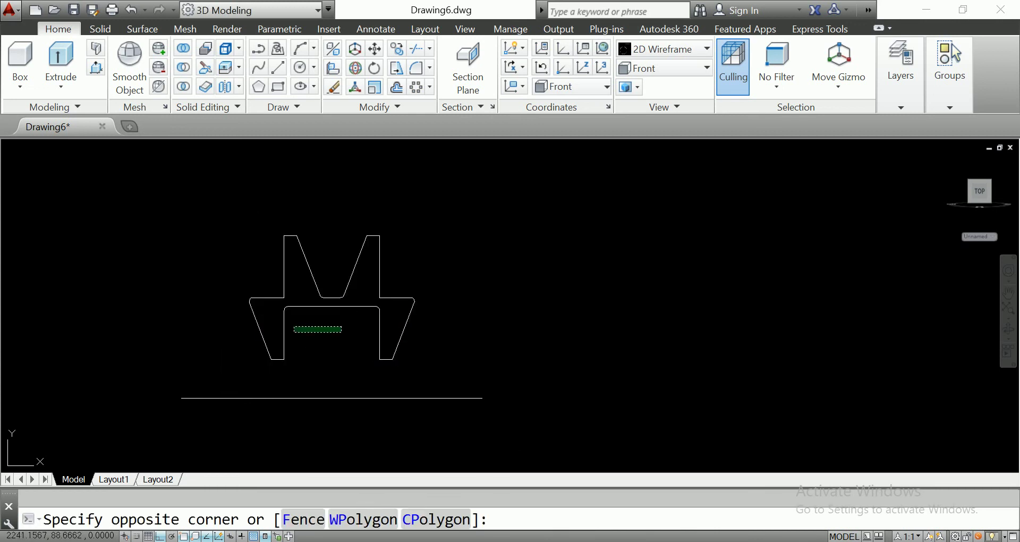
{"action": "left_click", "coordinate": [280, 341]}
{"action": "key", "text": "Escape"}
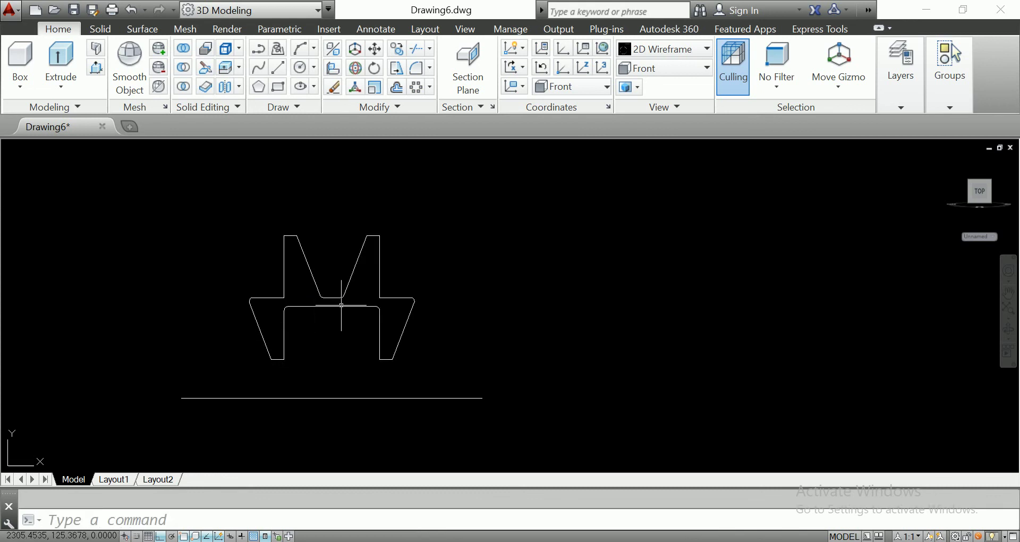
{"action": "left_click", "coordinate": [478, 213]}
{"action": "left_click", "coordinate": [216, 383]}
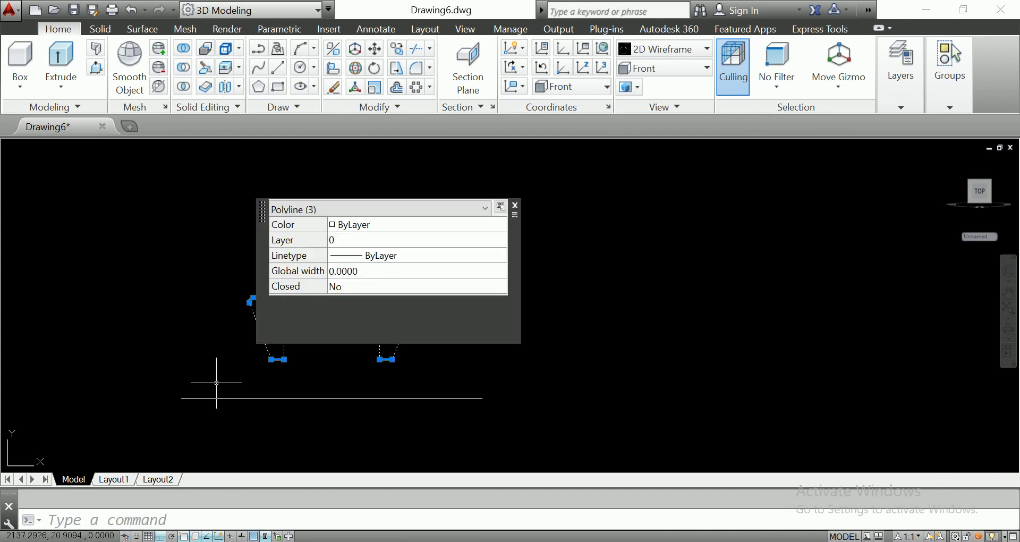
{"action": "type", "text": "j"}
{"action": "key", "text": "Return"}
Step: Reselect the joined profile to confirm it is a single polyline
{"action": "left_click", "coordinate": [296, 335]}
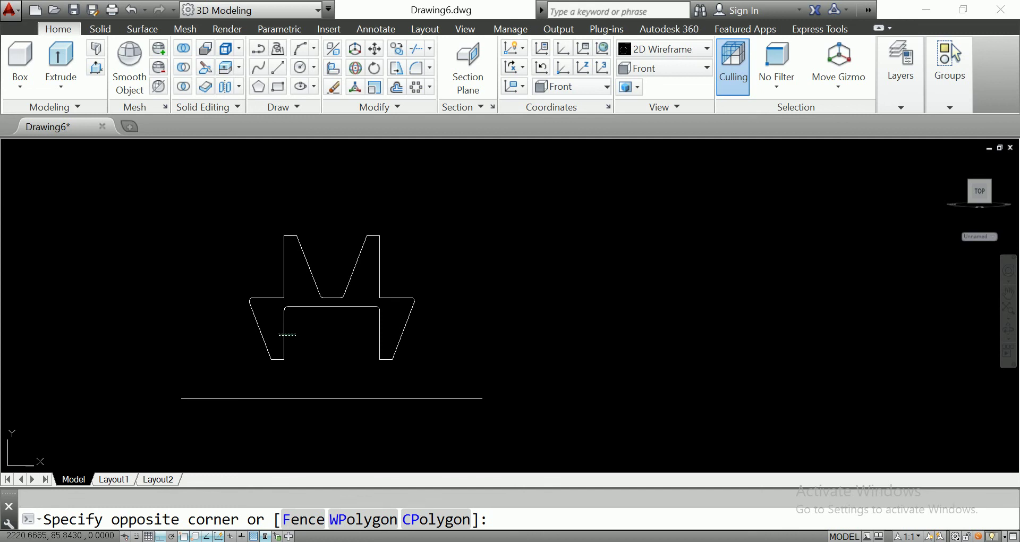
{"action": "left_click", "coordinate": [277, 336]}
{"action": "mouse_move", "coordinate": [303, 349]}
{"action": "middle_mouse_down"}
{"action": "mouse_move", "coordinate": [200, 364]}
{"action": "mouse_move", "coordinate": [345, 335]}
{"action": "middle_mouse_up"}
{"action": "key", "text": "Escape"}
{"action": "scroll", "coordinate": [371, 371], "scroll_direction": "down", "scroll_amount": 2}
{"action": "scroll", "coordinate": [337, 358], "scroll_direction": "up", "scroll_amount": 2}
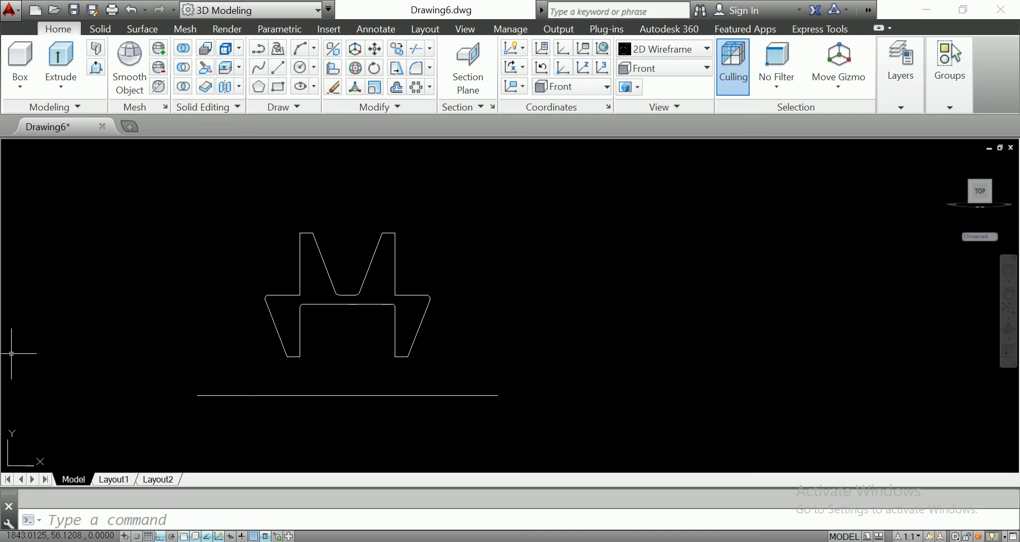
{"action": "left_click", "coordinate": [61, 86]}
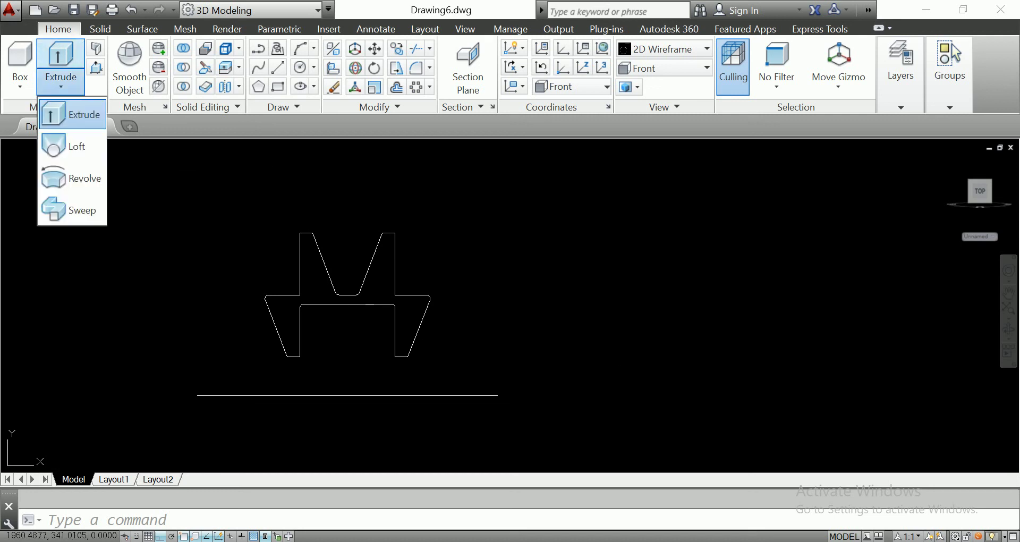
Step: Revolve the closed profile -300° about the bottom line's two endpoints into a solid
{"action": "left_click", "coordinate": [79, 178]}
{"action": "left_click", "coordinate": [300, 325]}
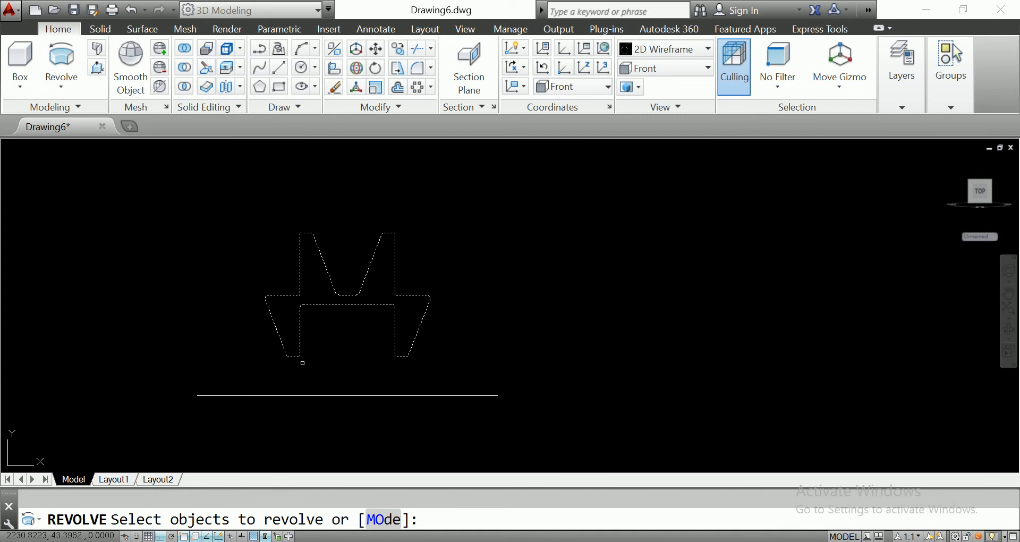
{"action": "key", "text": "Return"}
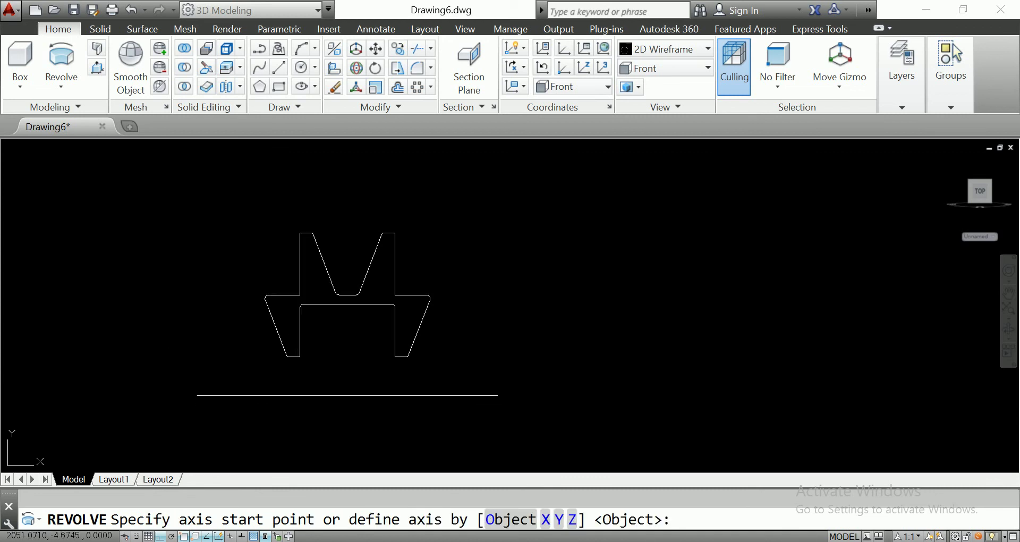
{"action": "left_click", "coordinate": [193, 395]}
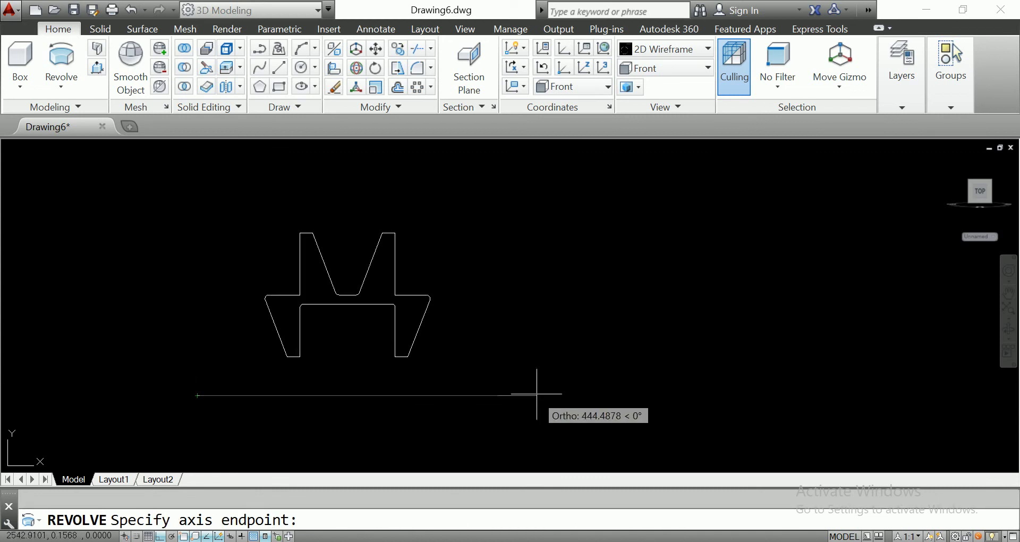
{"action": "left_click", "coordinate": [497, 396]}
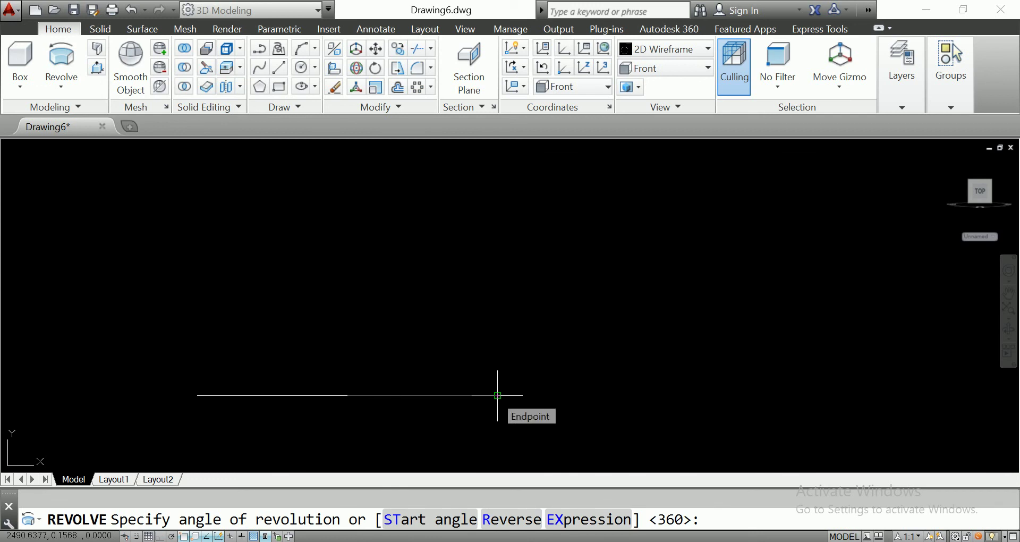
{"action": "type", "text": "-"}
{"action": "type", "text": "2"}
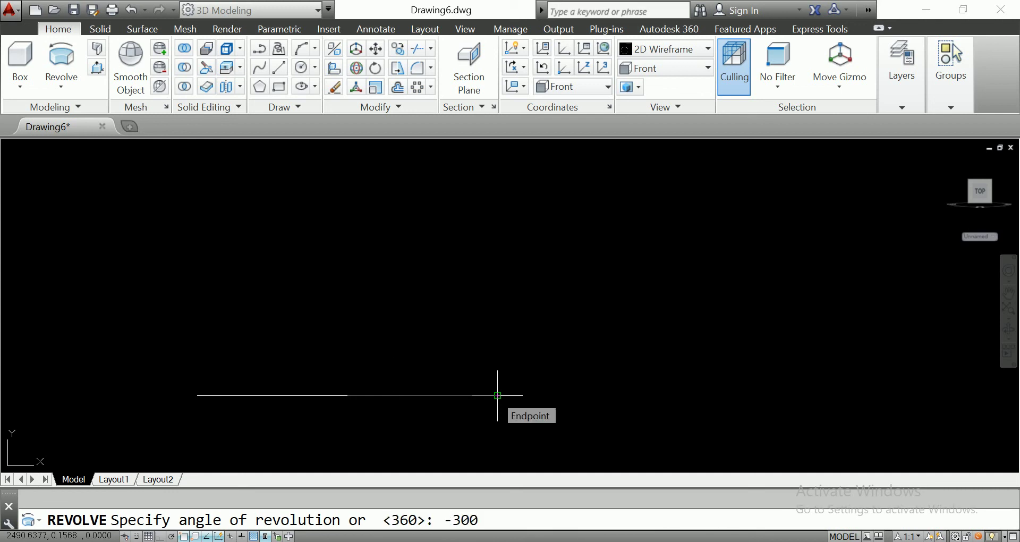
{"action": "key", "text": "Return"}
{"action": "scroll", "coordinate": [468, 345], "scroll_direction": "down", "scroll_amount": 4}
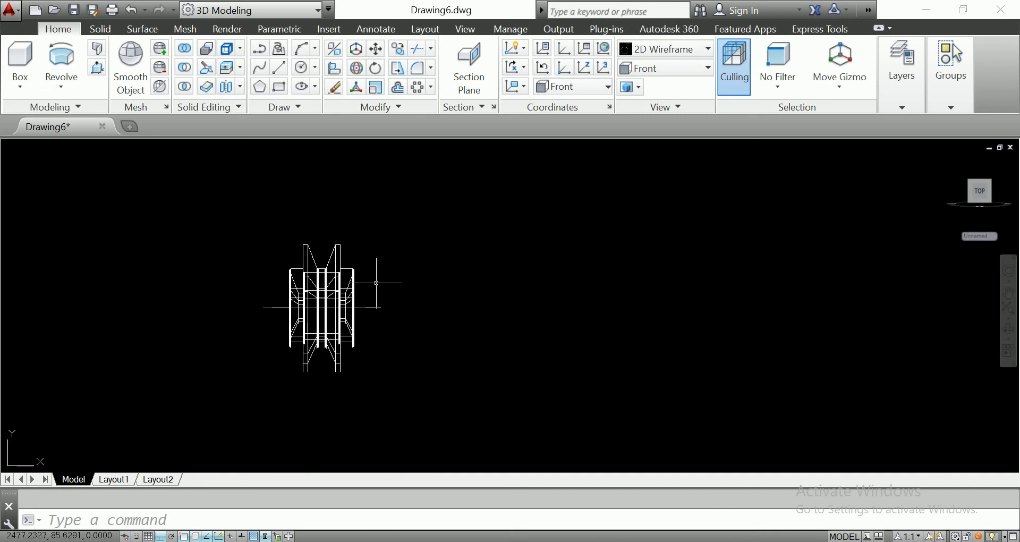
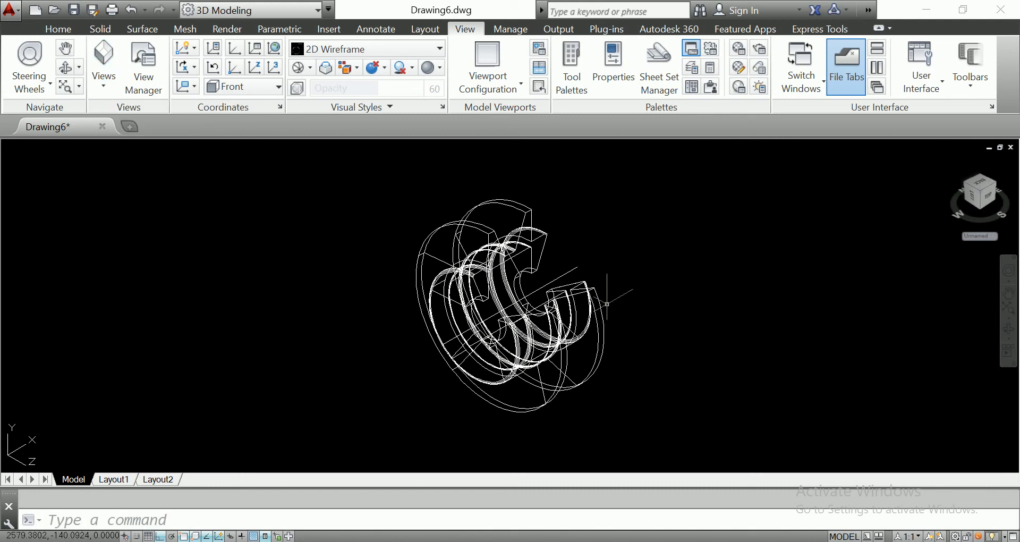
Step: Window-select the dashed axis line through the pulley's centre and delete it
{"action": "scroll", "coordinate": [603, 305], "scroll_direction": "up", "scroll_amount": 1}
{"action": "scroll", "coordinate": [604, 305], "scroll_direction": "up", "scroll_amount": 3}
{"action": "left_click", "coordinate": [485, 246]}
{"action": "left_click", "coordinate": [418, 227]}
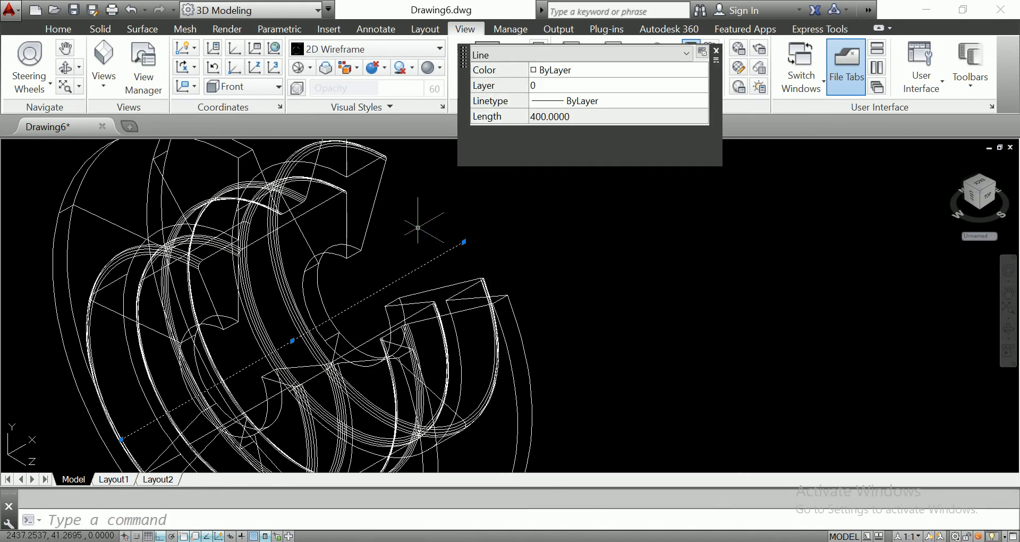
{"action": "key", "text": "Delete"}
Step: Reframe the pulley and switch to the SW Isometric view
{"action": "scroll", "coordinate": [456, 273], "scroll_direction": "down", "scroll_amount": 5}
{"action": "middle_click_drag", "start_coordinate": [456, 274], "coordinate": [372, 278]}
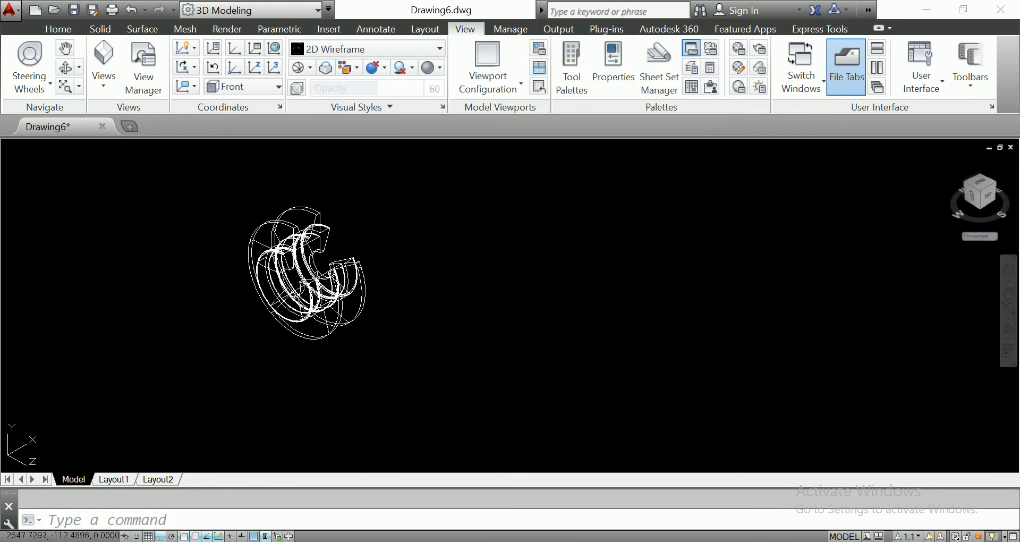
{"action": "scroll", "coordinate": [335, 264], "scroll_direction": "up", "scroll_amount": 2}
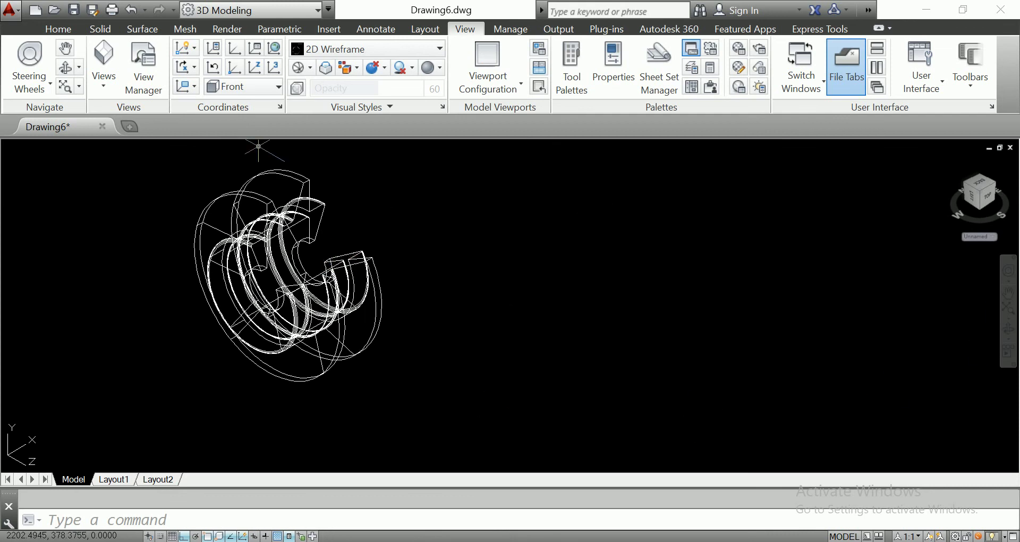
{"action": "left_click", "coordinate": [103, 63]}
{"action": "left_click", "coordinate": [145, 207]}
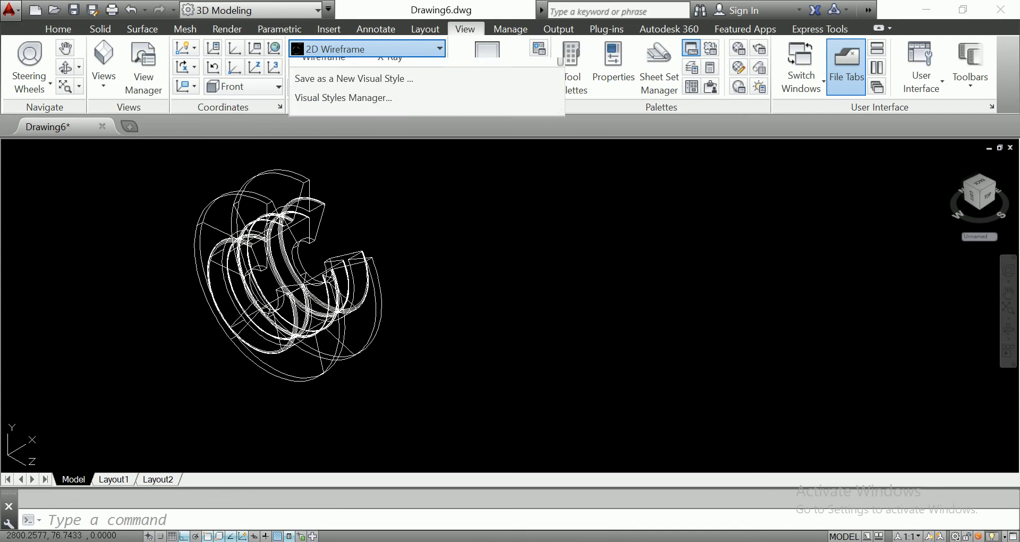
Step: Apply the Conceptual visual style, zoom in, and pan the sectioned pulley toward the view centre
{"action": "left_click", "coordinate": [393, 49]}
{"action": "left_click", "coordinate": [390, 85]}
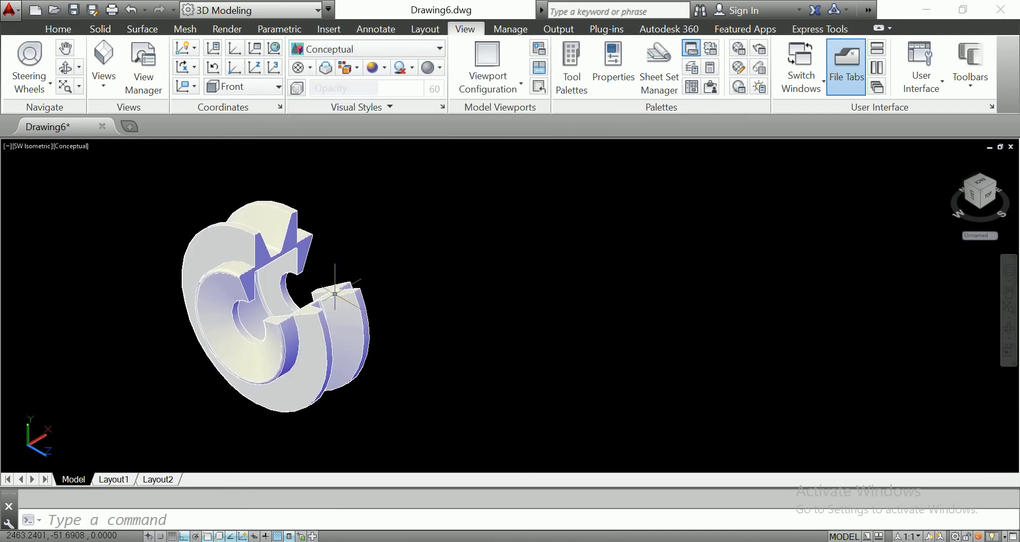
{"action": "scroll", "coordinate": [331, 291], "scroll_direction": "up", "scroll_amount": 2}
{"action": "middle_click_drag", "start_coordinate": [331, 291], "coordinate": [339, 292]}
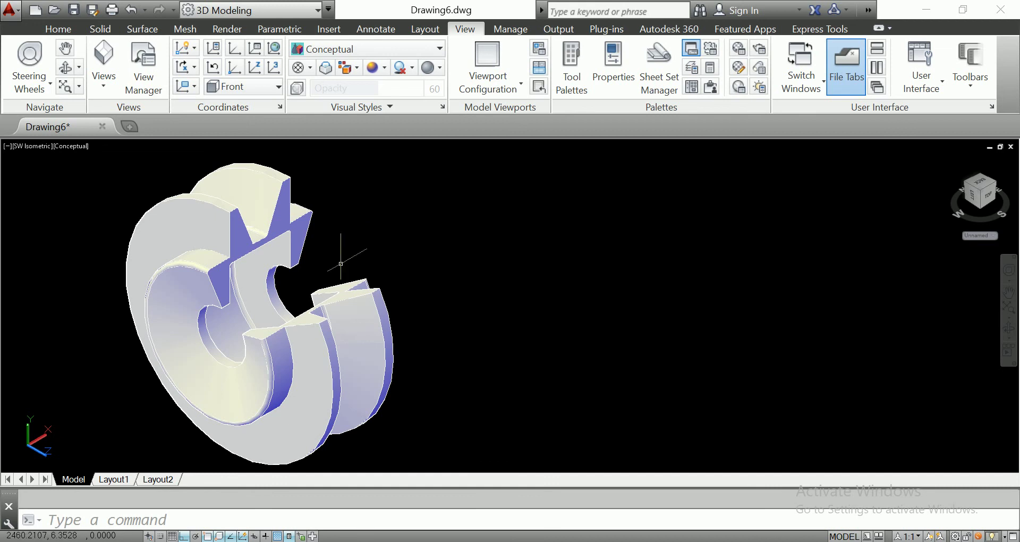
{"action": "middle_click_drag", "start_coordinate": [373, 210], "coordinate": [395, 206]}
{"action": "middle_click_drag", "start_coordinate": [372, 255], "coordinate": [397, 253]}
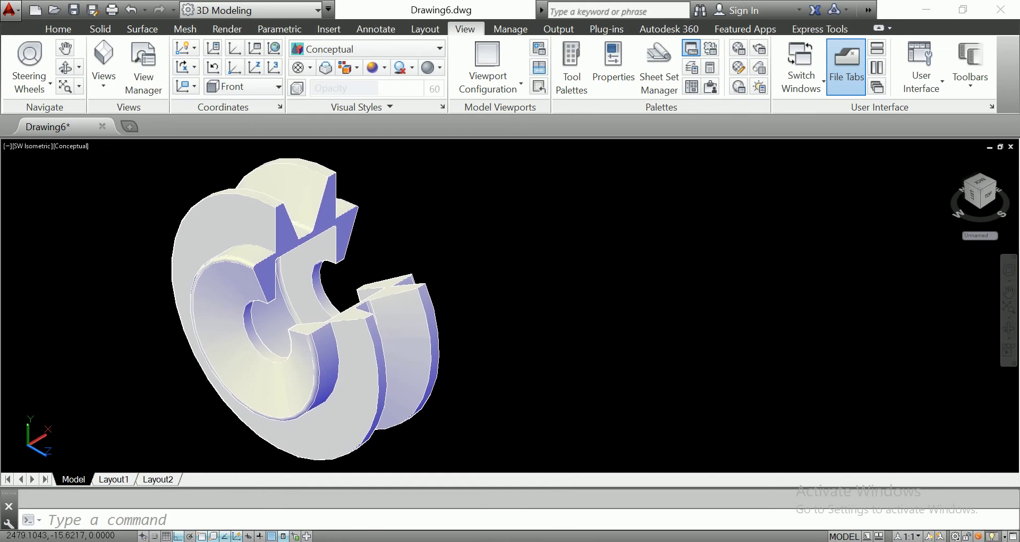